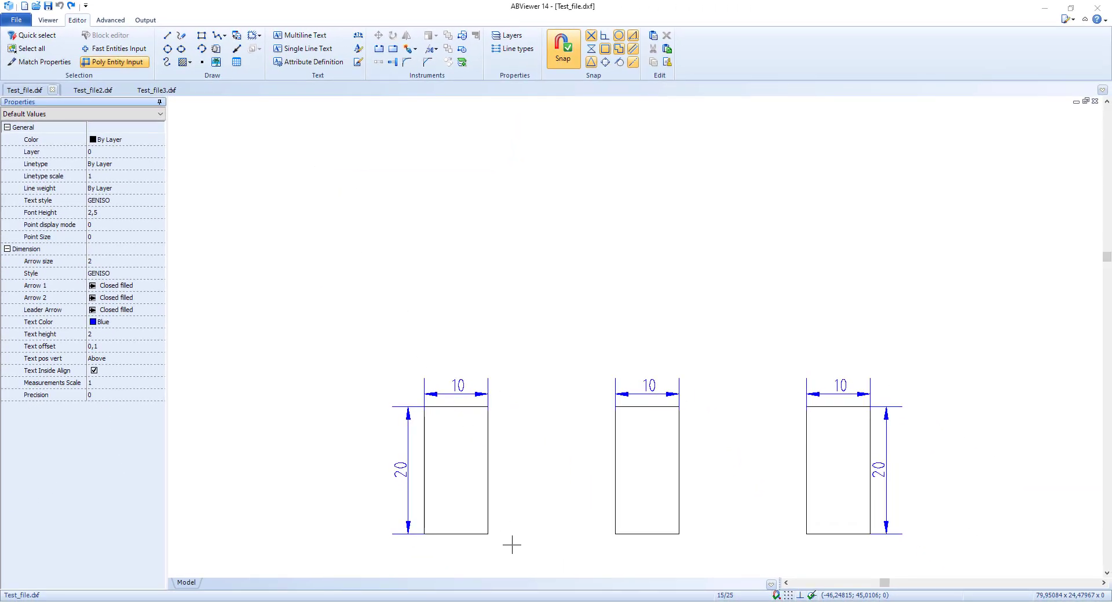
- Scale the left rectangle and its dimensions by factor 2 in absolute mode, making it 20 by 40
{"action": "left_click_drag", "start_coordinate": [513, 545], "coordinate": [309, 322]}
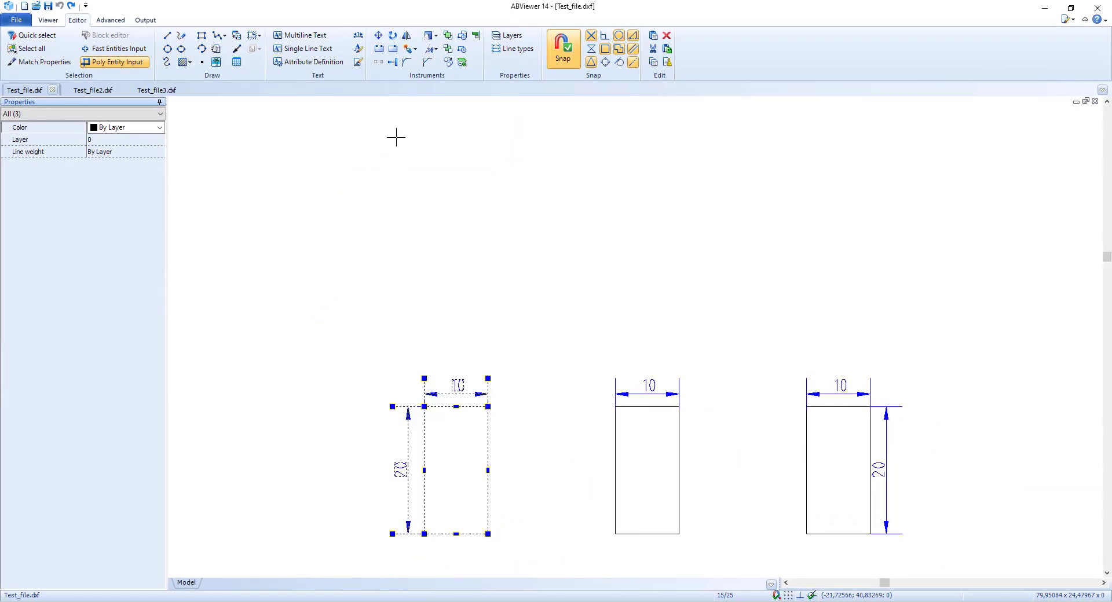
{"action": "left_click", "coordinate": [437, 36]}
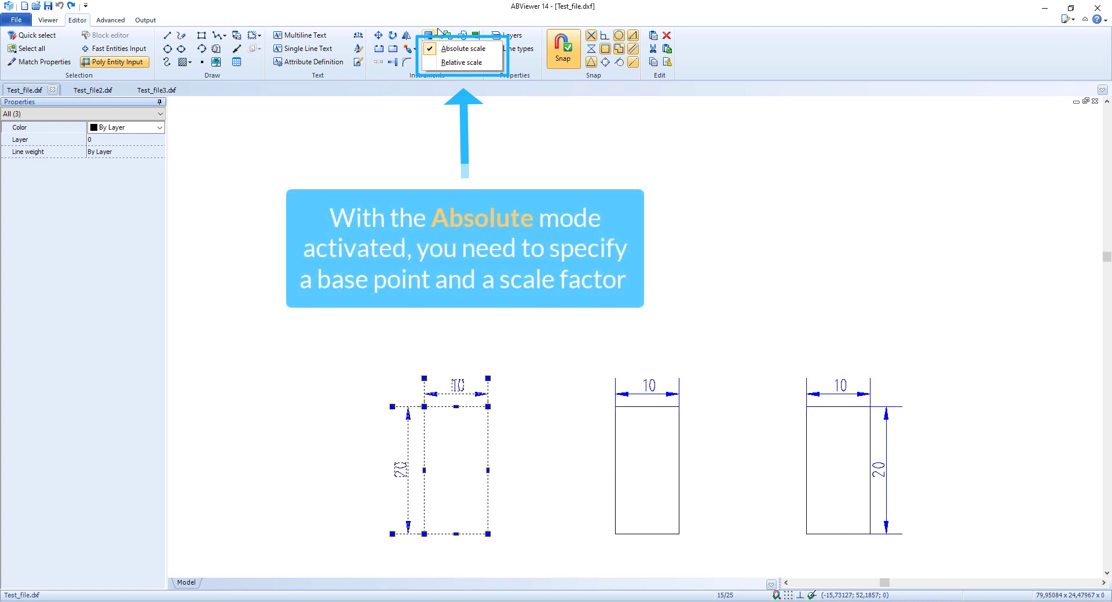
{"action": "left_click", "coordinate": [450, 50]}
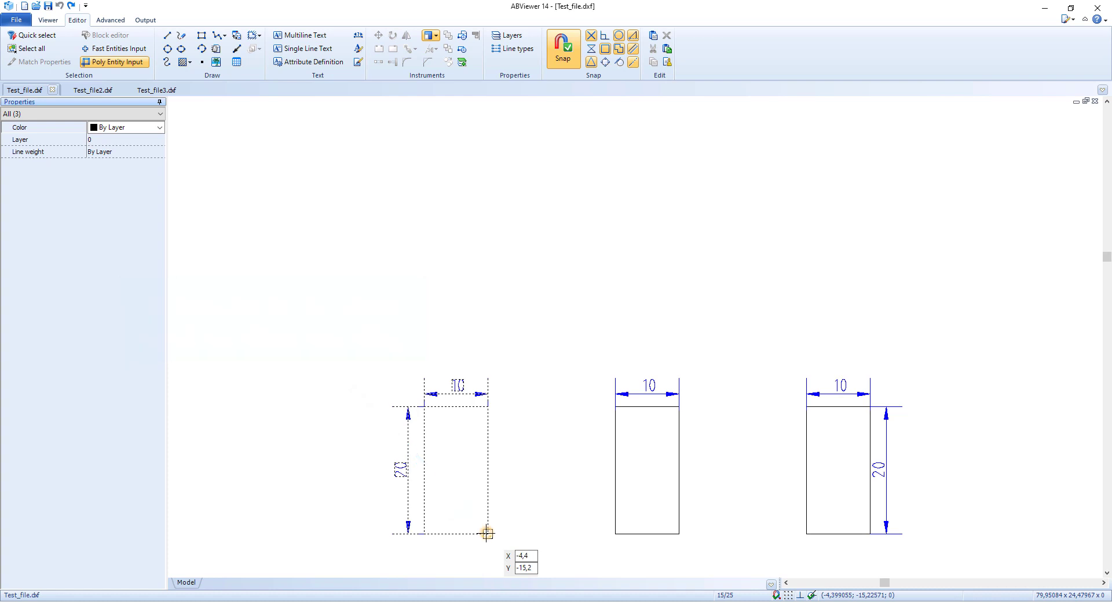
{"action": "left_click", "coordinate": [487, 533]}
{"action": "type", "text": "2"}
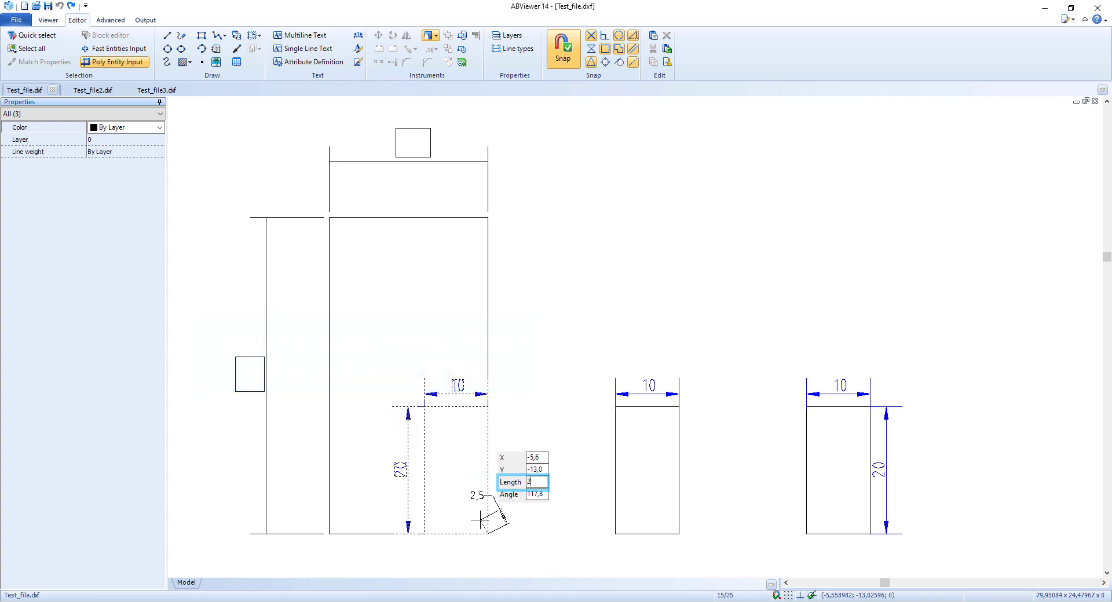
{"action": "key", "text": "Return"}
{"action": "key", "text": "Escape"}
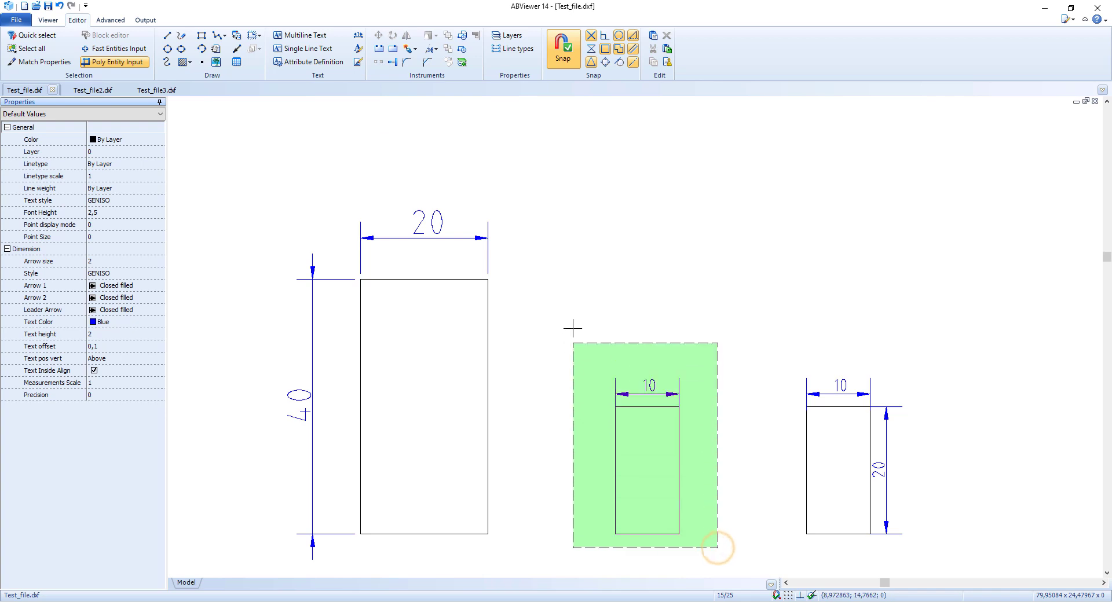
- Scale the middle rectangle and its dimension by factor 1,5 to a width of 15
{"action": "left_click_drag", "start_coordinate": [717, 548], "coordinate": [573, 326]}
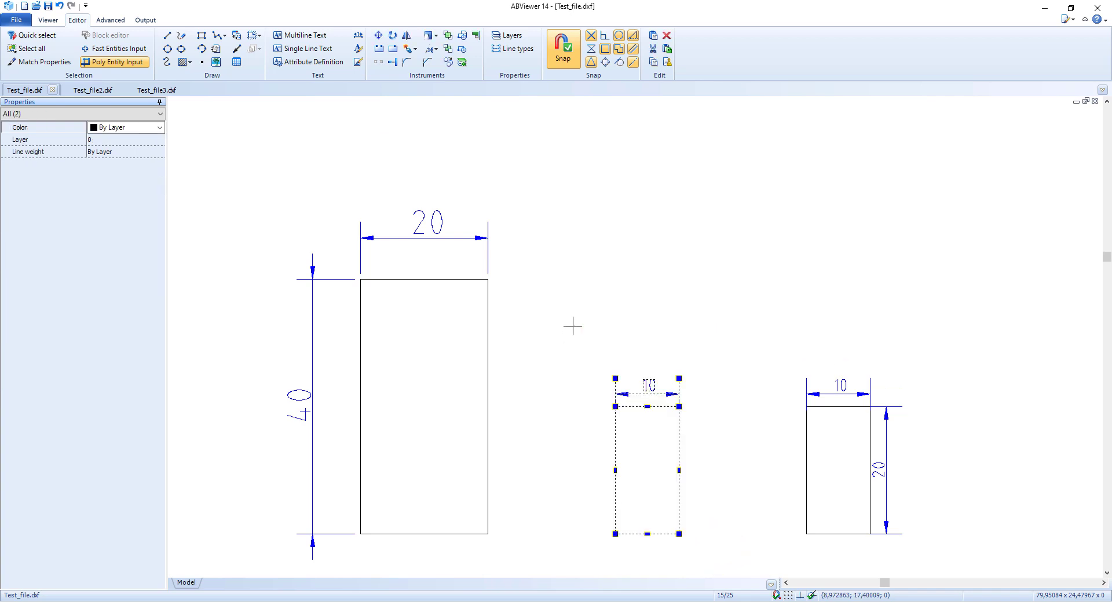
{"action": "left_click", "coordinate": [427, 37]}
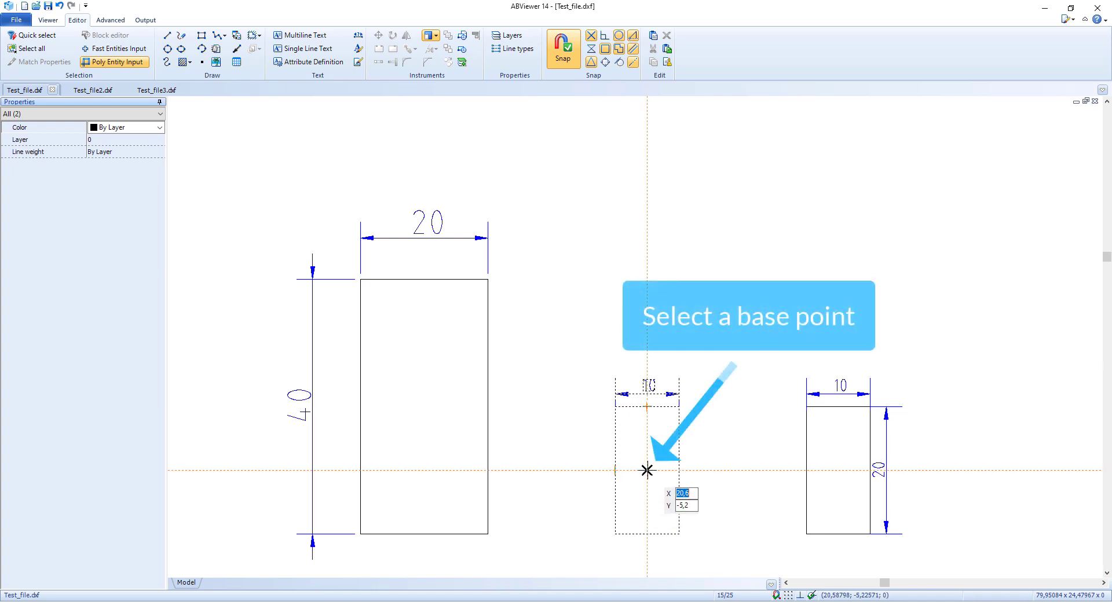
{"action": "left_click", "coordinate": [647, 470]}
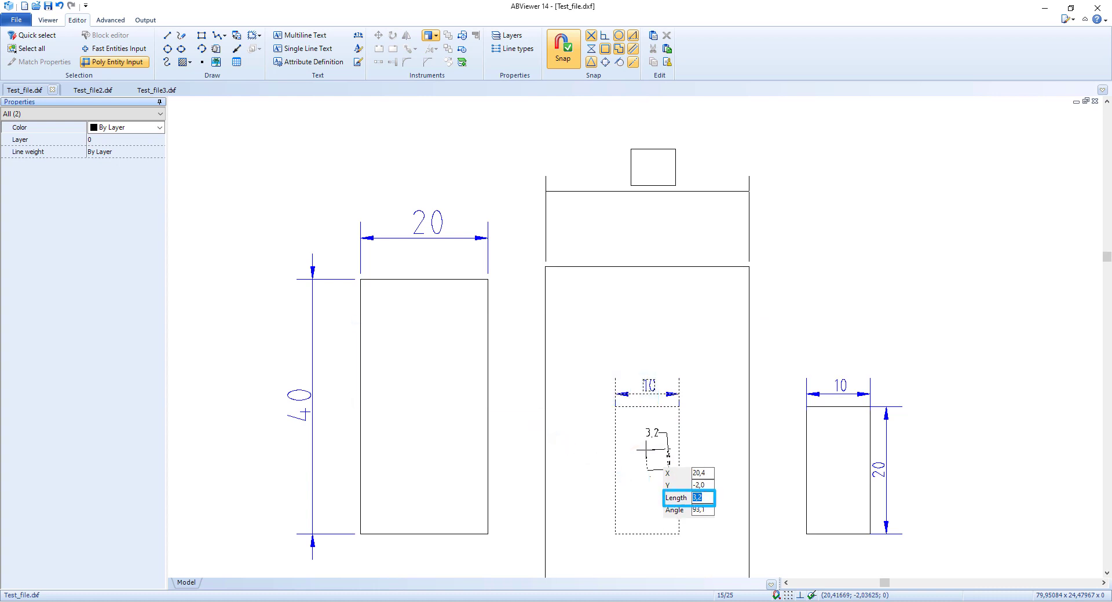
{"action": "type", "text": "5"}
{"action": "key", "text": "Return"}
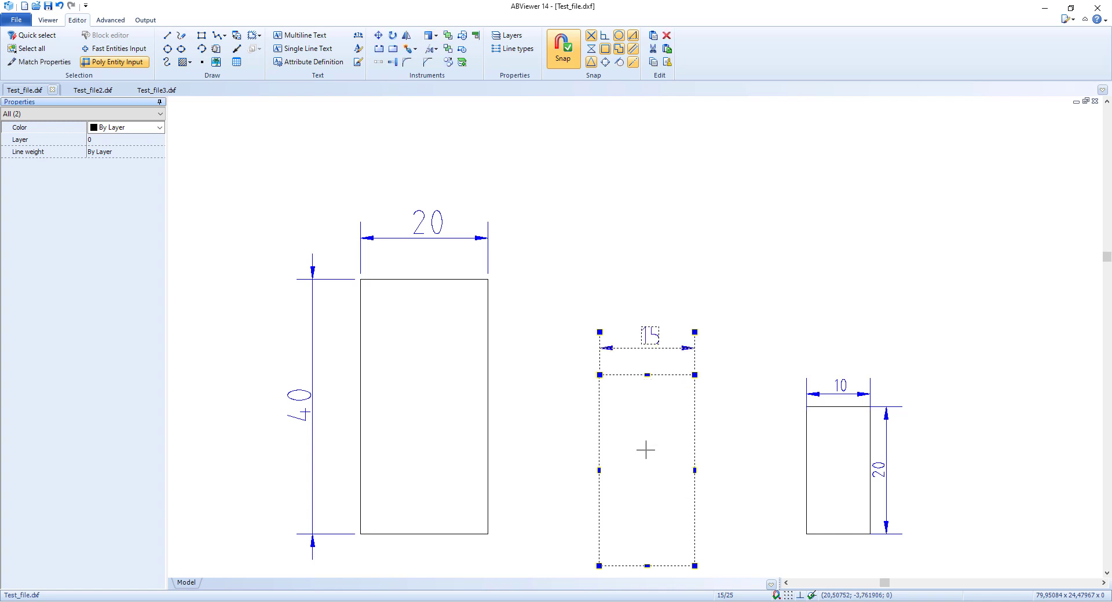
{"action": "key", "text": "Escape"}
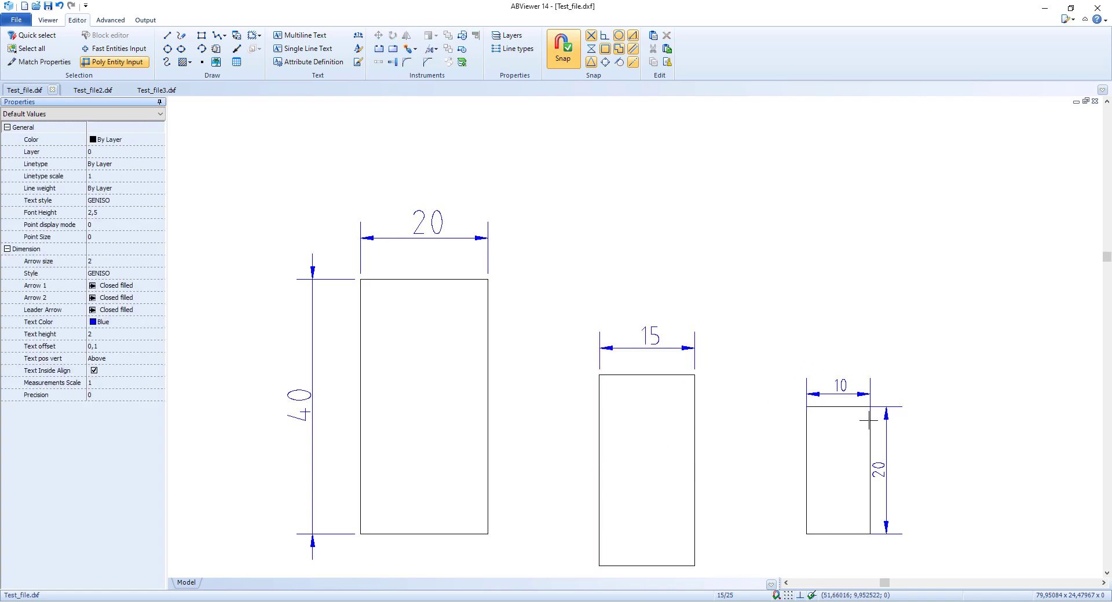
- Scale the right rectangle by factor 3 from its lower-left corner to 30 by 60
{"action": "left_click_drag", "start_coordinate": [954, 560], "coordinate": [776, 339]}
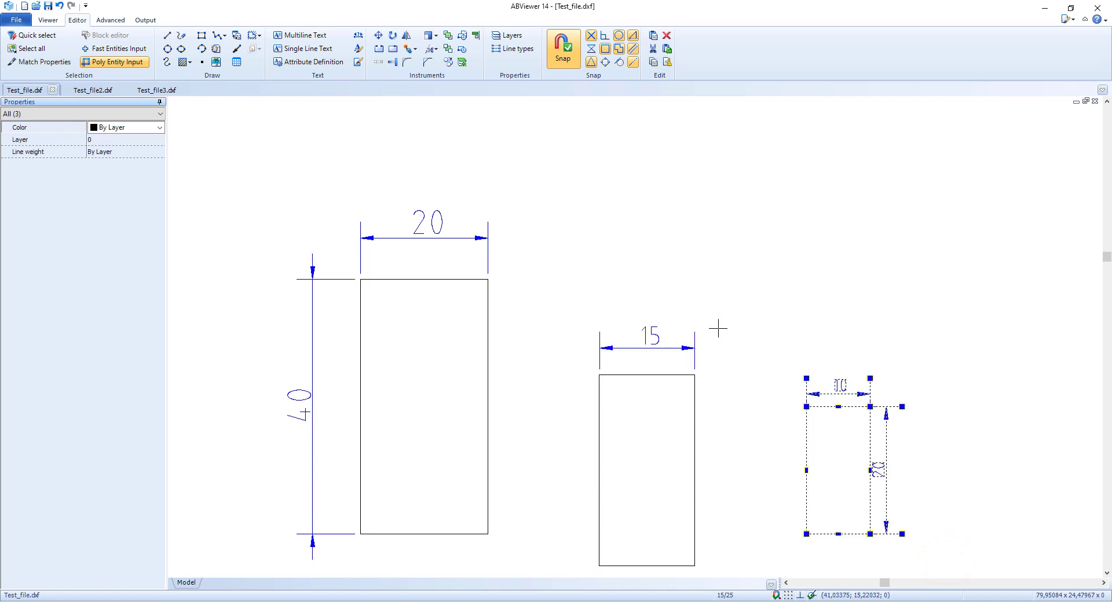
{"action": "left_click", "coordinate": [428, 35]}
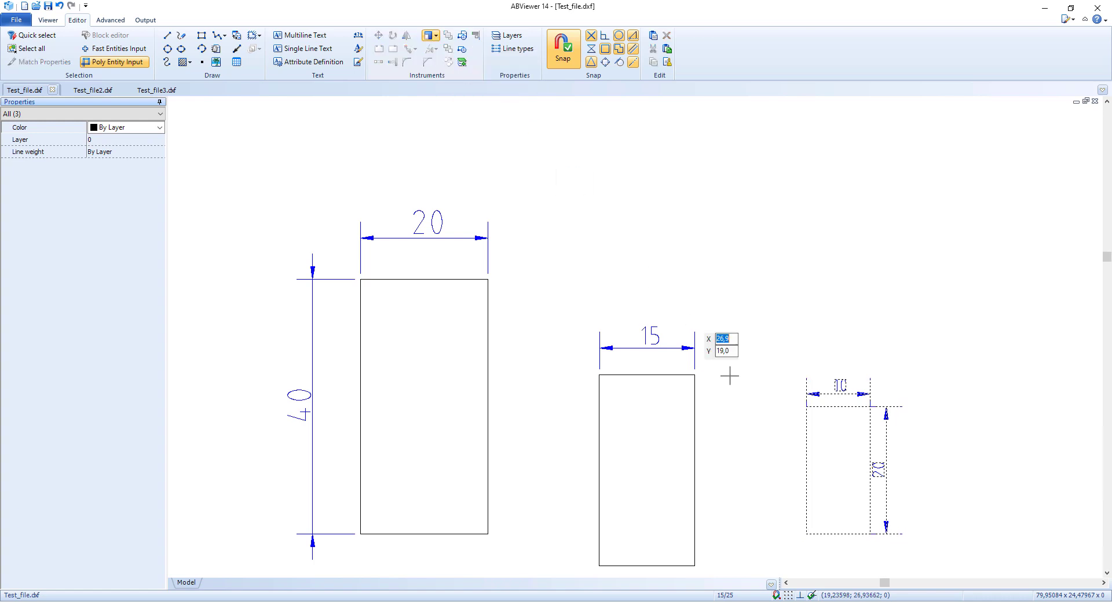
{"action": "left_click", "coordinate": [806, 534]}
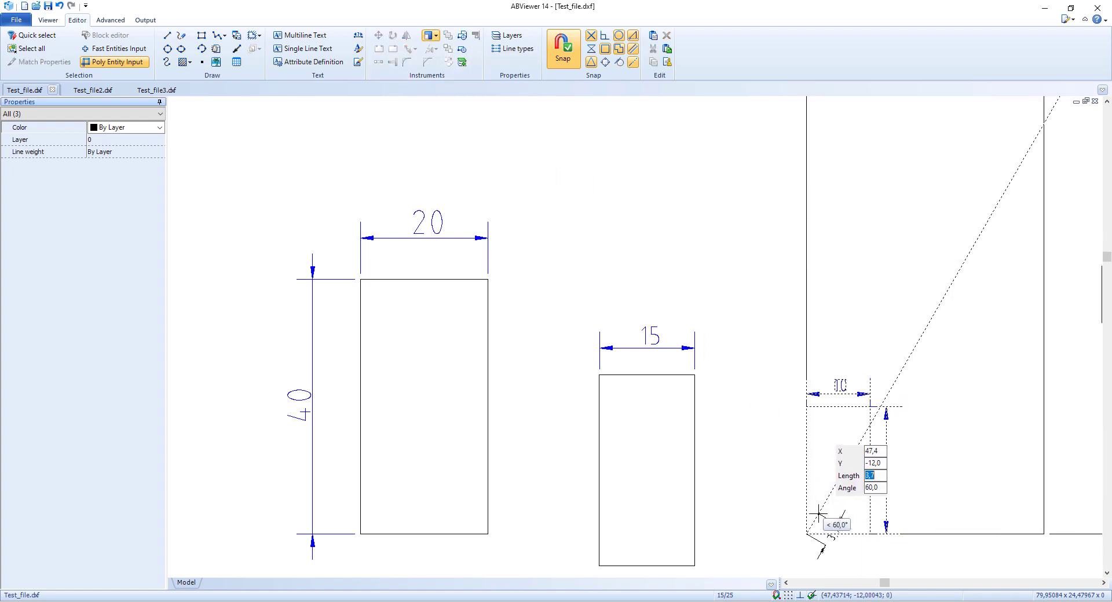
{"action": "key", "text": "Return"}
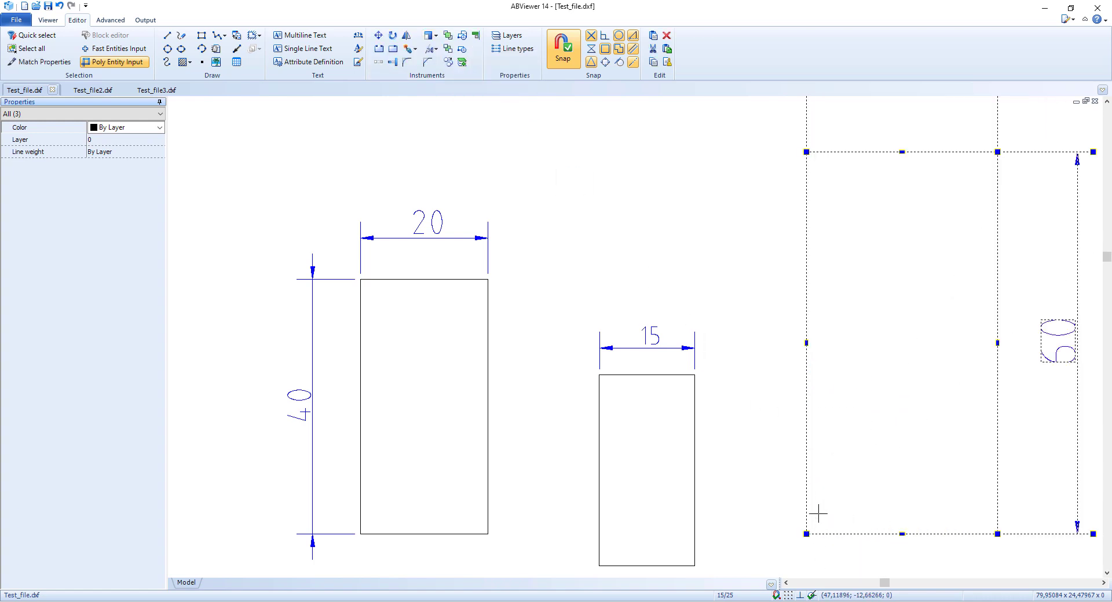
{"action": "scroll", "coordinate": [819, 513], "scroll_direction": "down", "scroll_amount": 3}
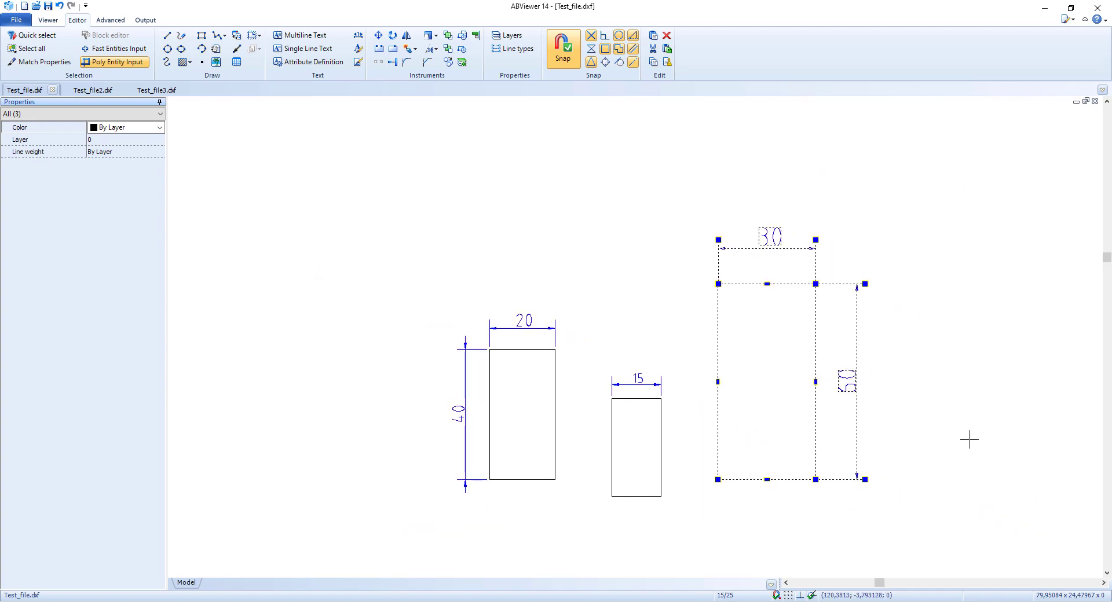
{"action": "key", "text": "Escape"}
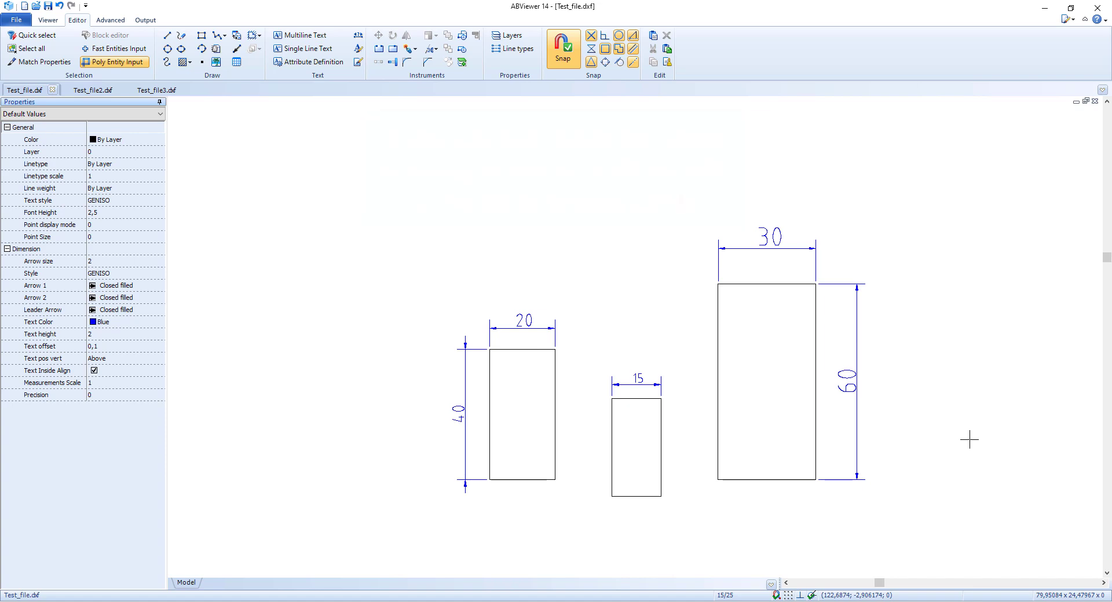
- Scale all three rectangles by 0,5, giving dimensions 10 by 20, 7, and 15 by 30
{"action": "left_click_drag", "start_coordinate": [975, 538], "coordinate": [419, 205]}
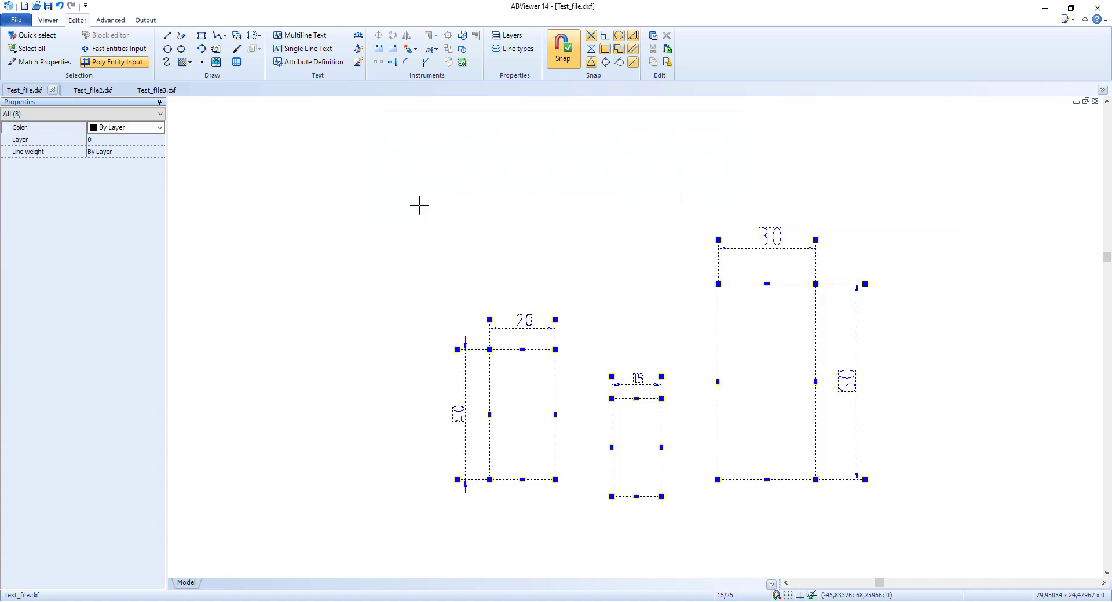
{"action": "left_click", "coordinate": [429, 38]}
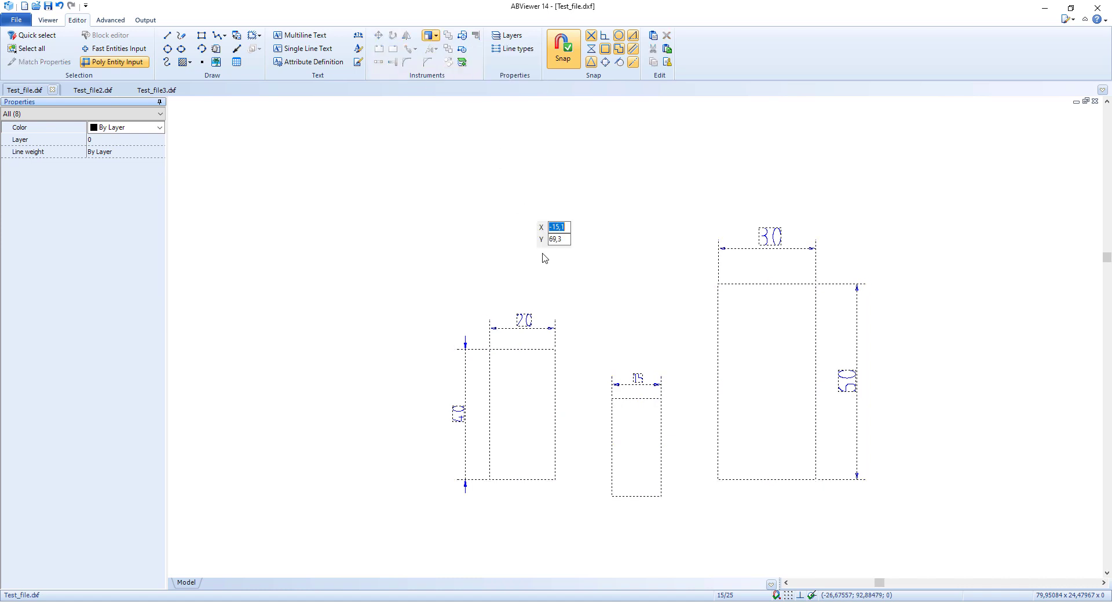
{"action": "left_click", "coordinate": [634, 497]}
{"action": "type", "text": "0,5"}
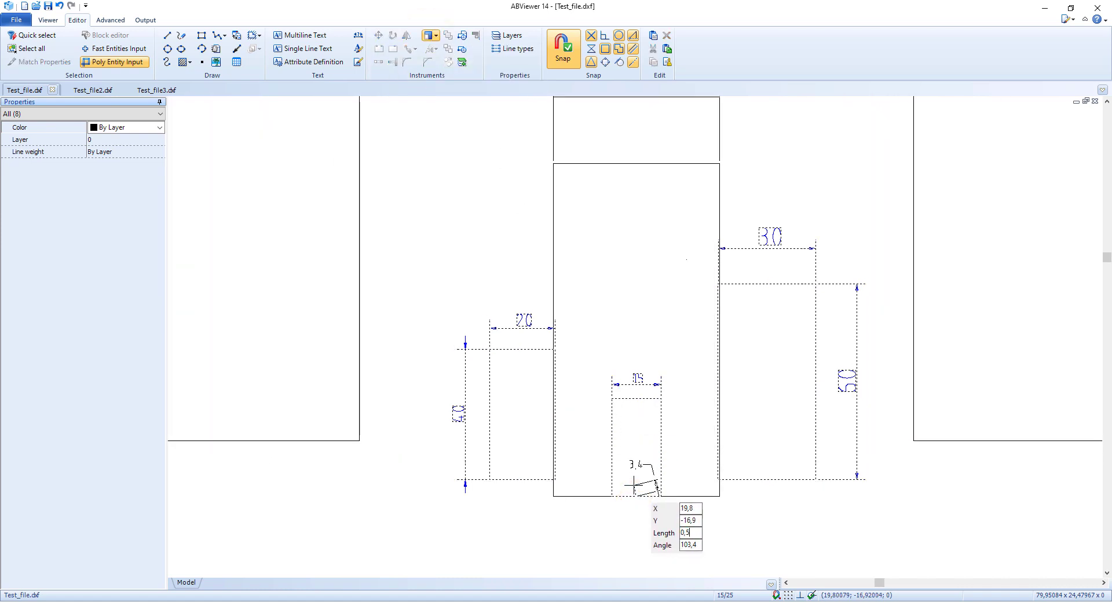
{"action": "key", "text": "Return"}
{"action": "key", "text": "Escape"}
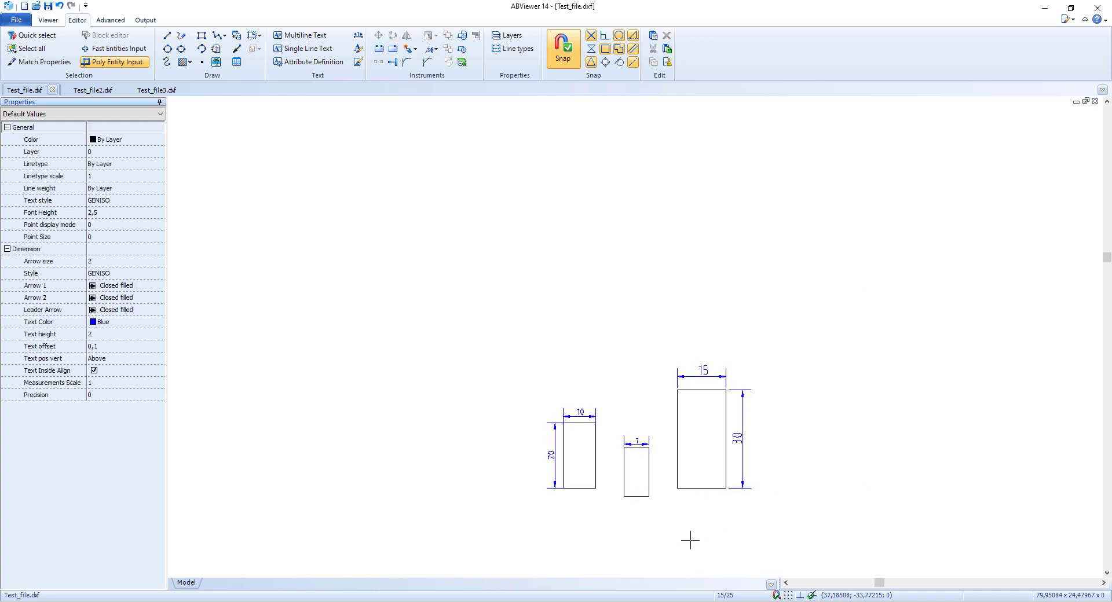
{"action": "scroll", "coordinate": [690, 541], "scroll_direction": "up", "scroll_amount": 2}
{"action": "scroll", "coordinate": [691, 541], "scroll_direction": "up", "scroll_amount": 3}
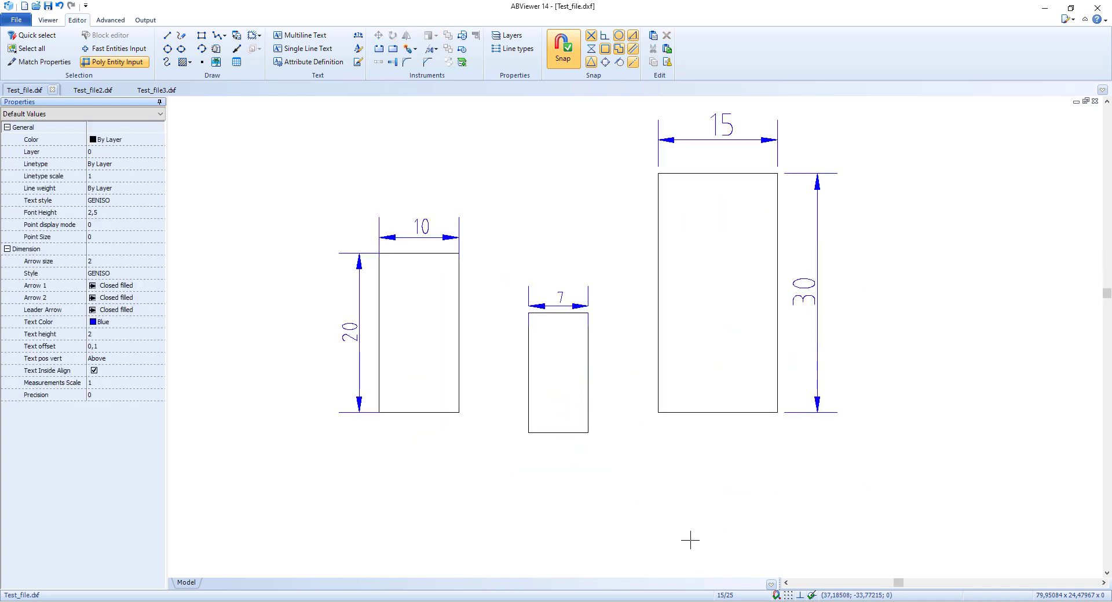
- In Test_file2.dxf, measure the line labelled 15,5, which actually spans 6,4 mm
{"action": "left_click", "coordinate": [90, 90]}
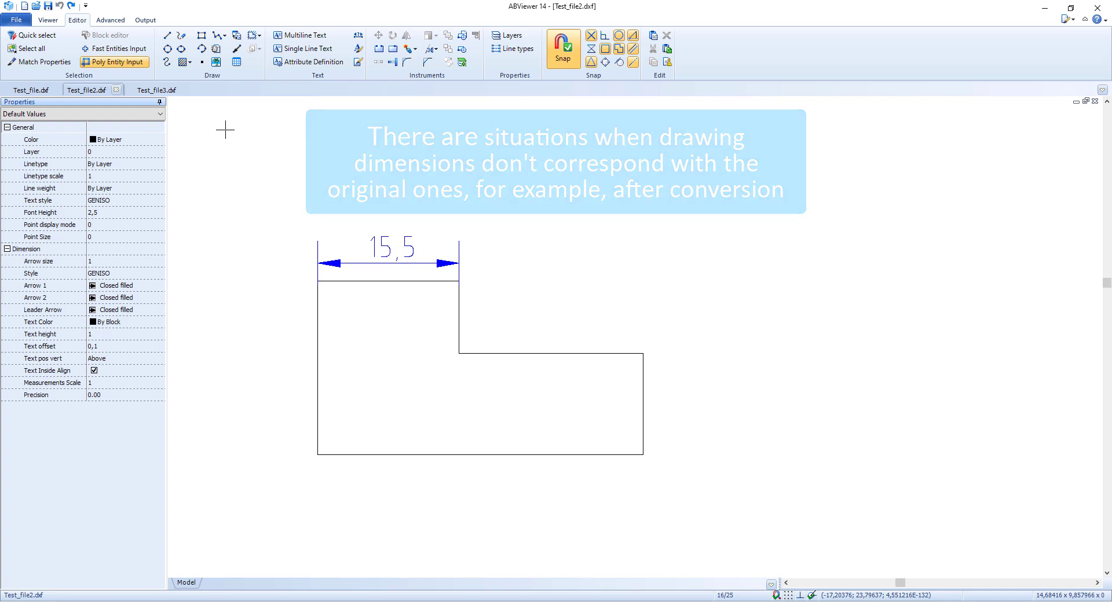
{"action": "left_click", "coordinate": [46, 21]}
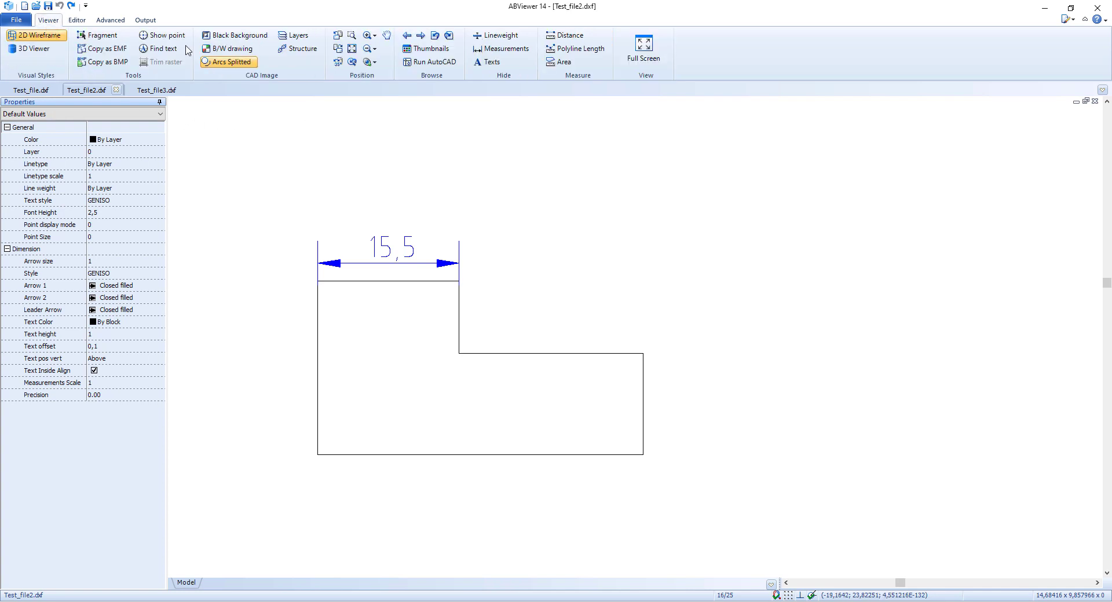
{"action": "left_click", "coordinate": [562, 36]}
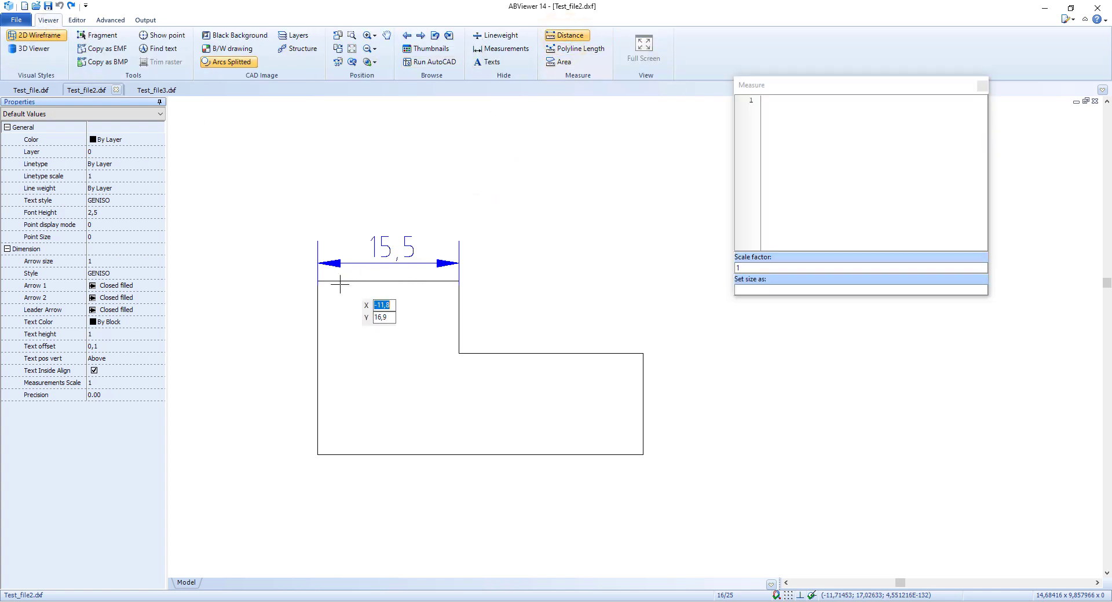
{"action": "left_click", "coordinate": [318, 282]}
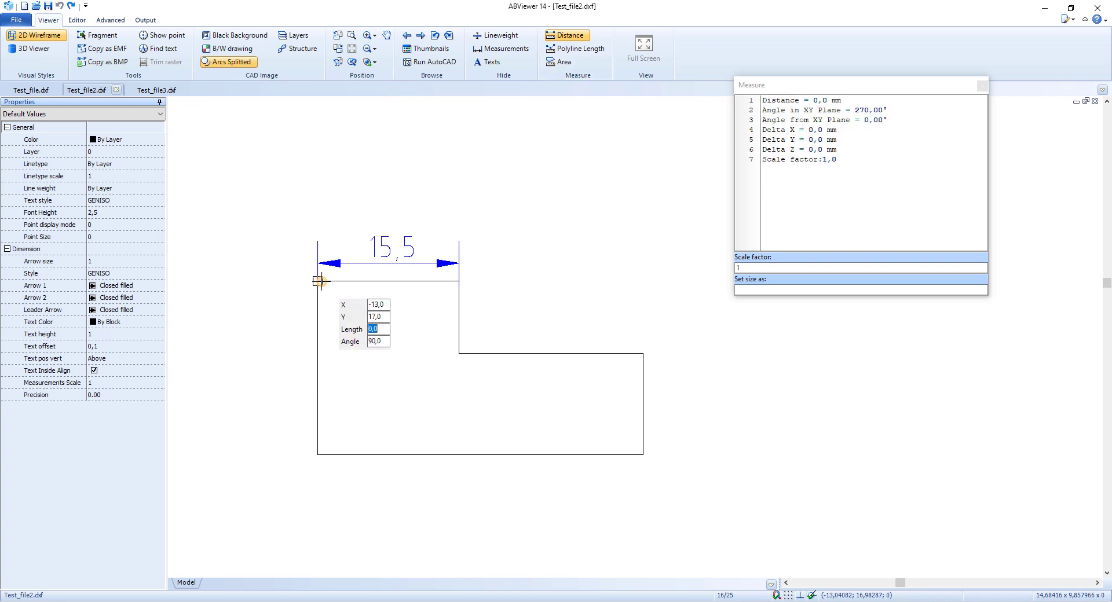
{"action": "left_click", "coordinate": [458, 281]}
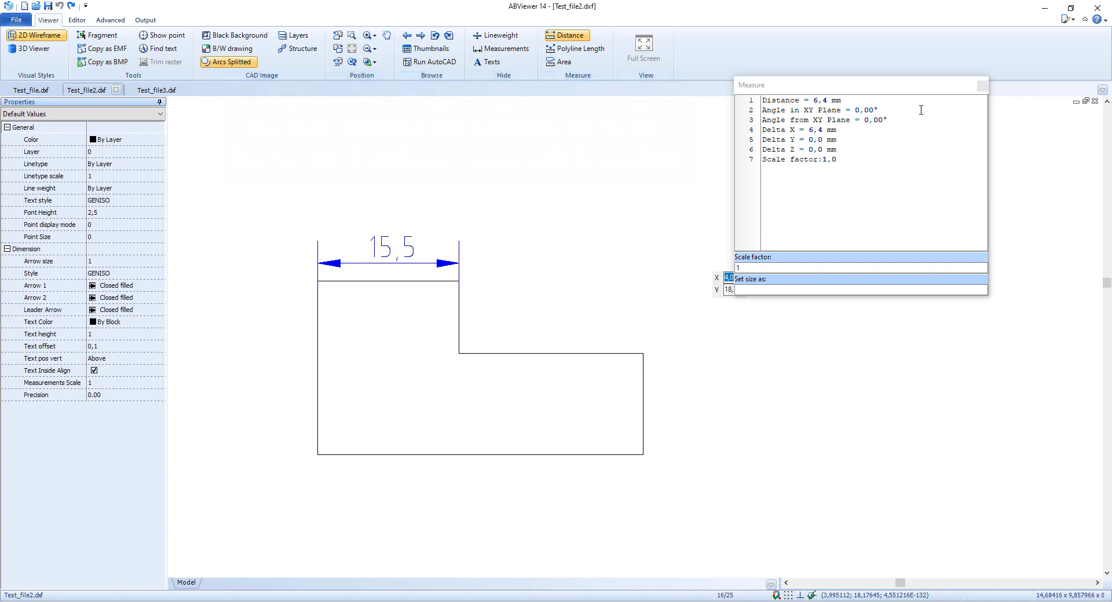
{"action": "left_click", "coordinate": [982, 89]}
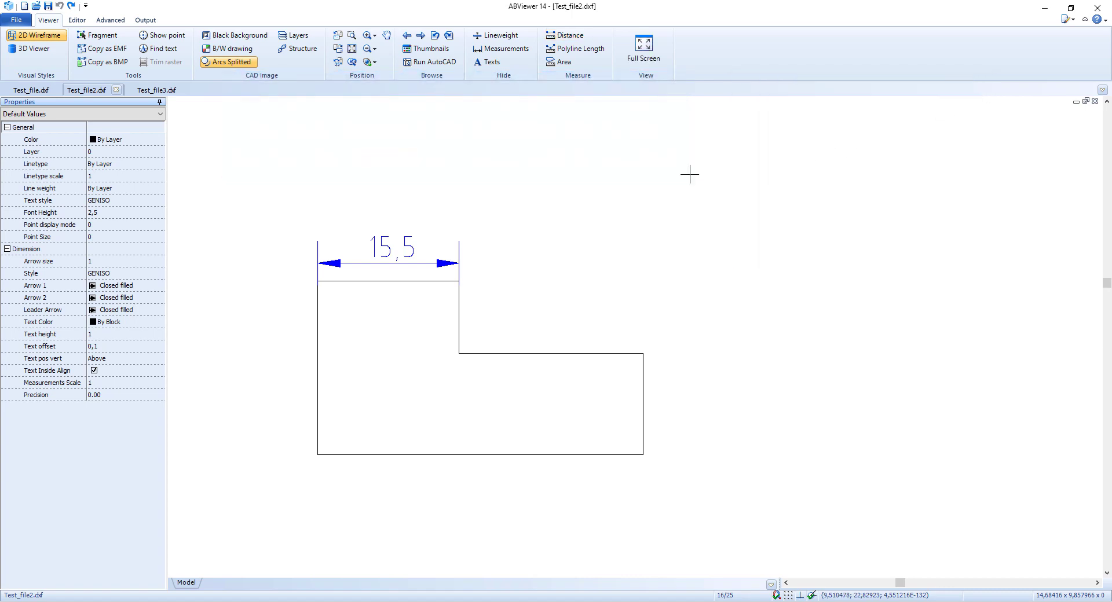
- Relative-scale the outline and dimension using the top edge as reference, with new length 15,5
{"action": "left_click", "coordinate": [77, 19]}
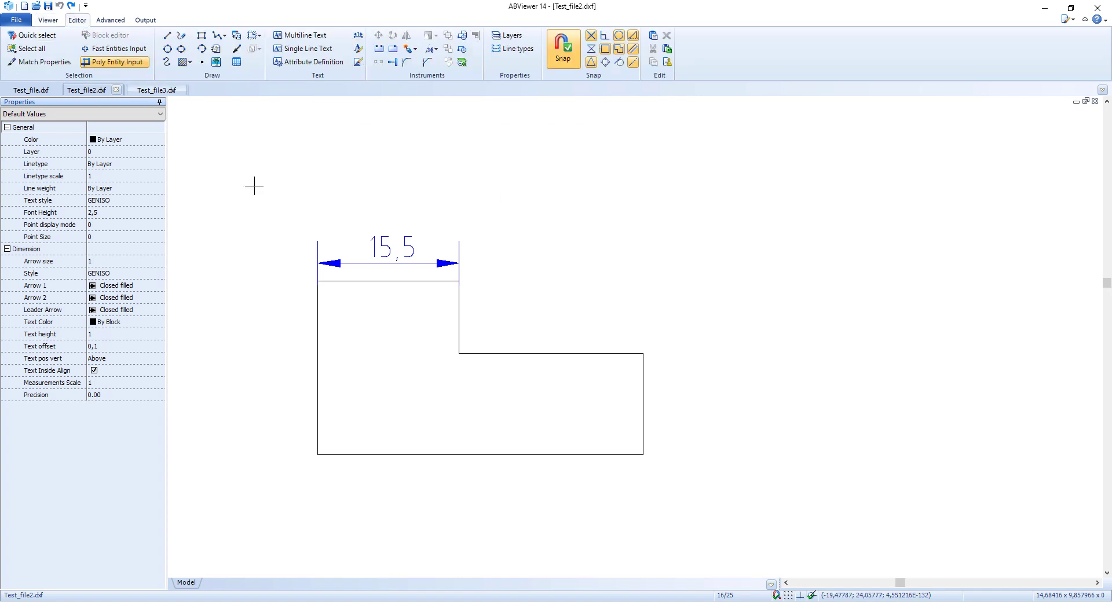
{"action": "left_click_drag", "start_coordinate": [731, 488], "coordinate": [292, 181]}
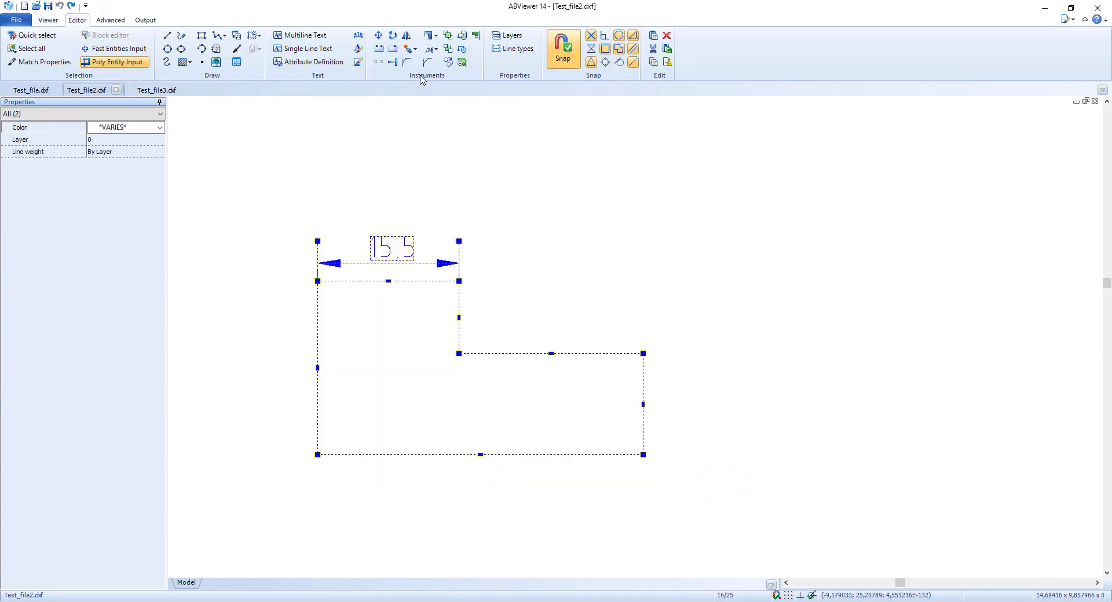
{"action": "left_click", "coordinate": [438, 38]}
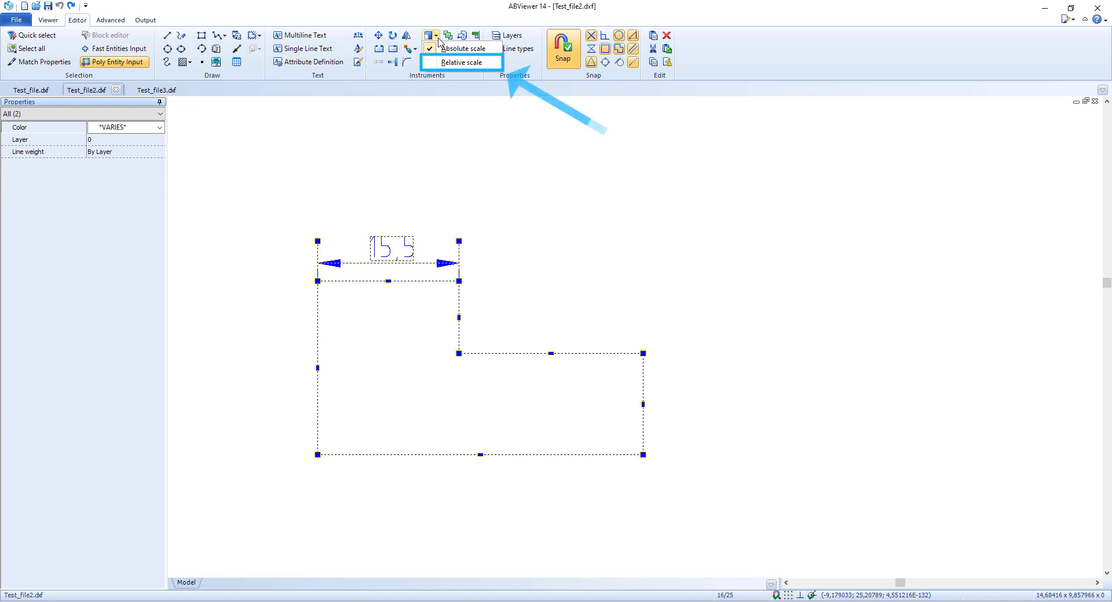
{"action": "left_click", "coordinate": [456, 62]}
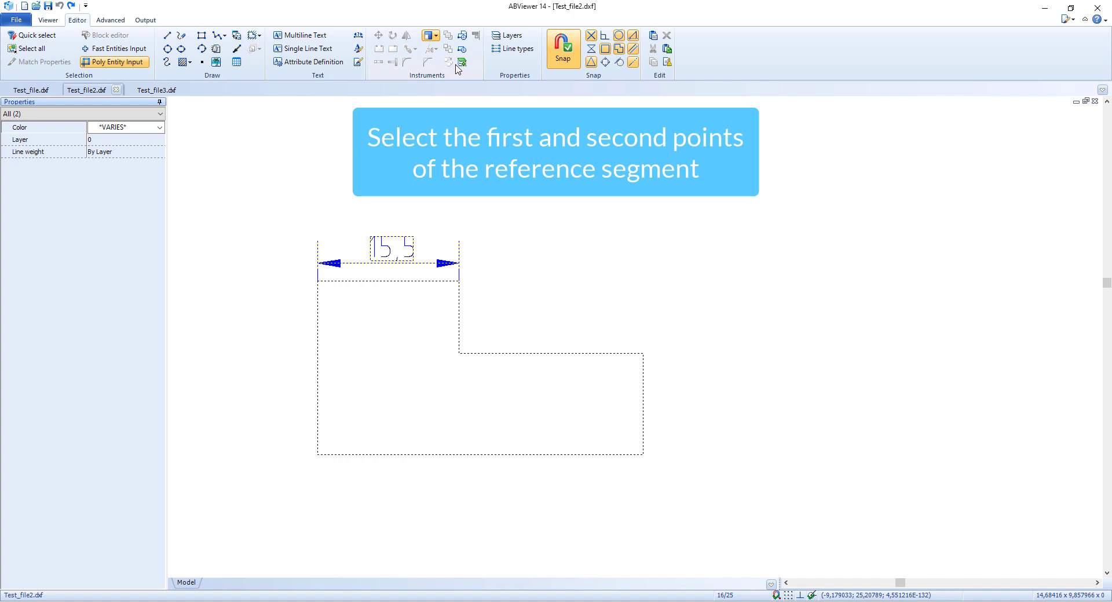
{"action": "left_click", "coordinate": [317, 281]}
{"action": "left_click", "coordinate": [459, 281]}
{"action": "type", "text": "15,5"}
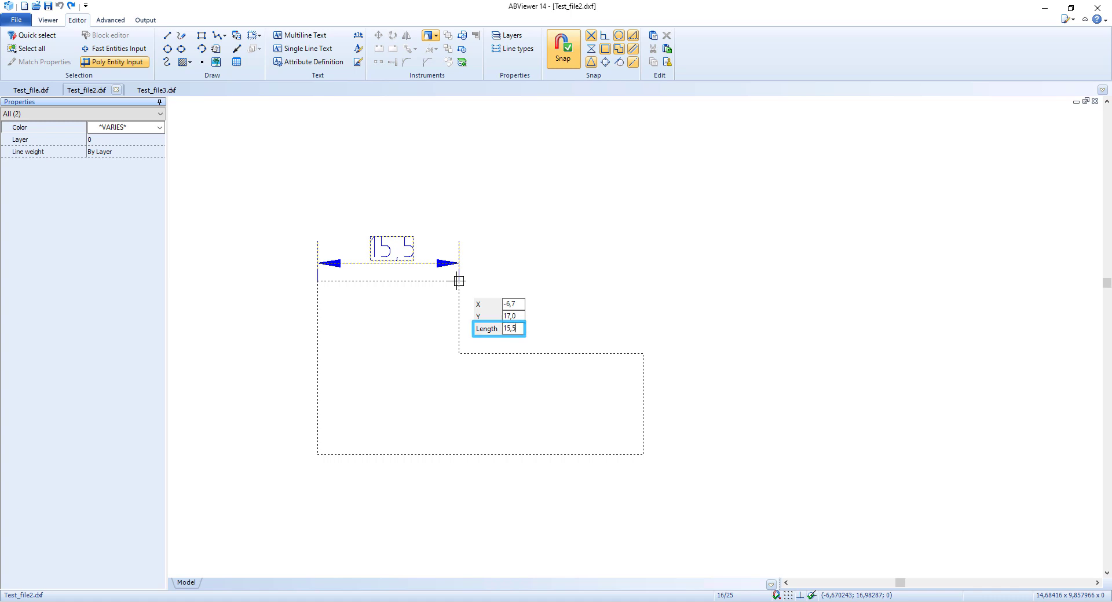
{"action": "key", "text": "Return"}
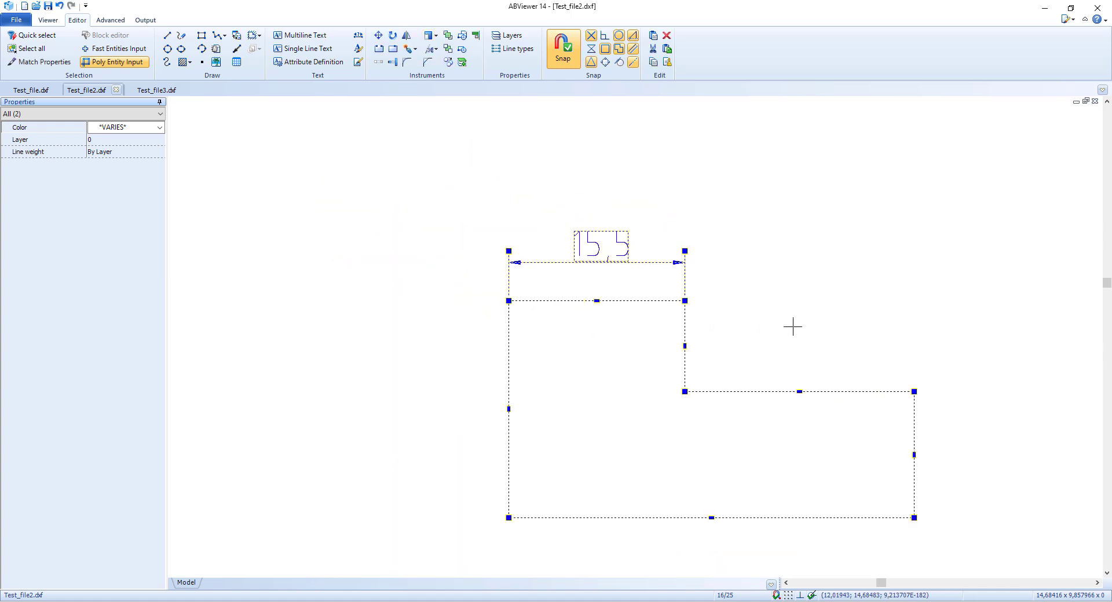
{"action": "key", "text": "Escape"}
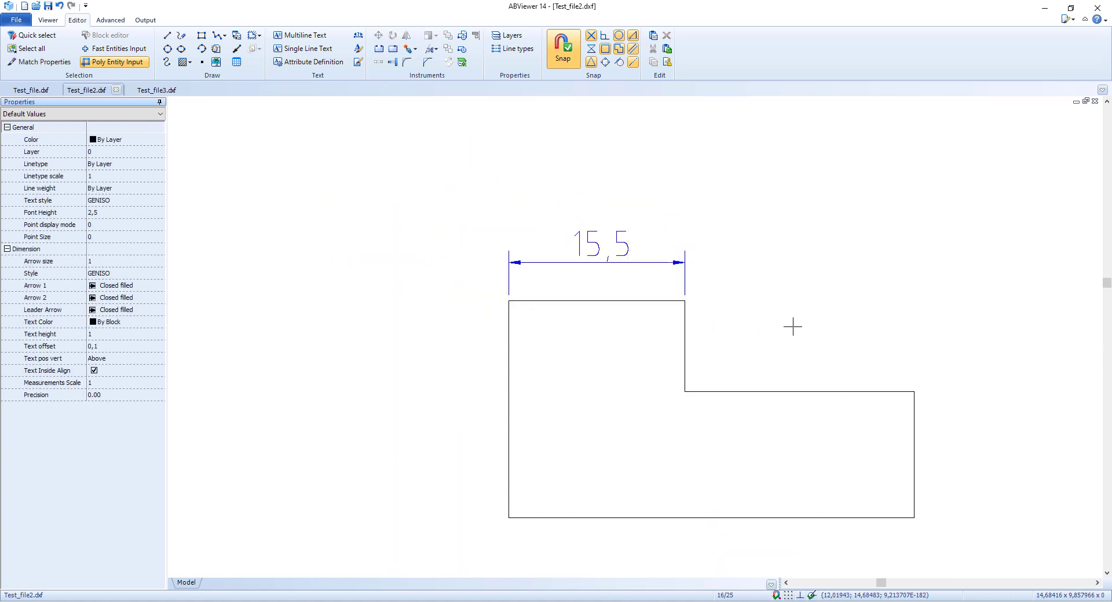
- Measure the top edge to confirm 15,5 mm, then switch to Test_file3.dxf
{"action": "left_click", "coordinate": [49, 20]}
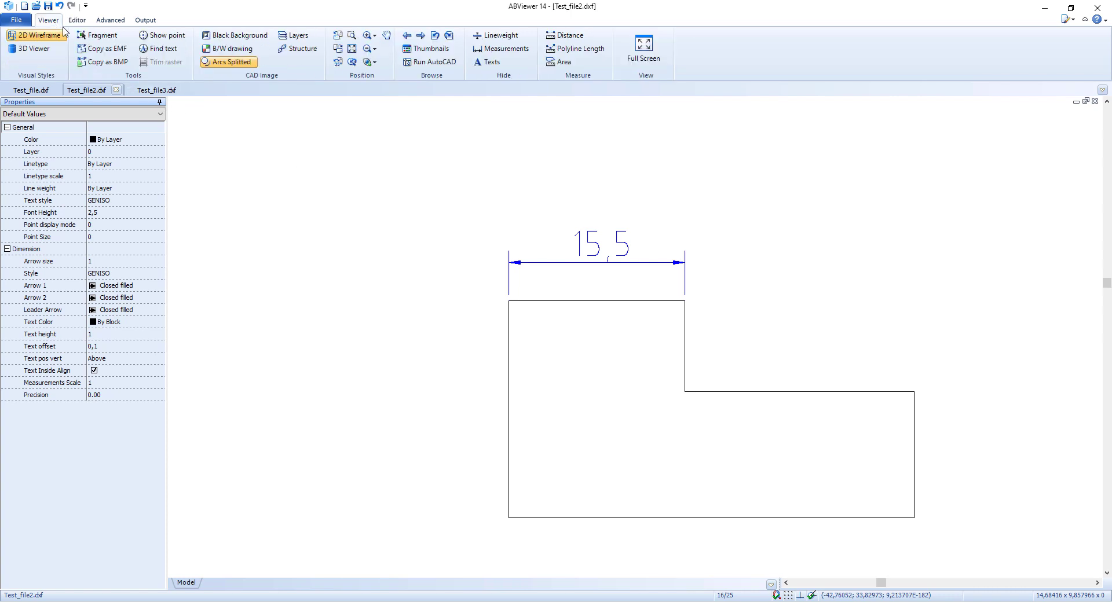
{"action": "left_click", "coordinate": [575, 40]}
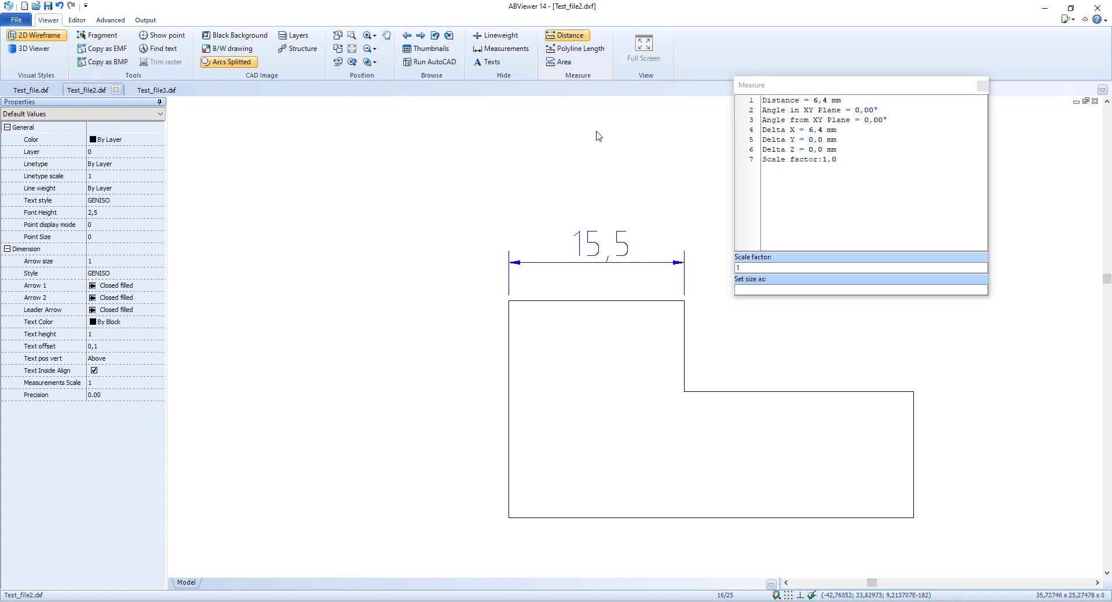
{"action": "left_click", "coordinate": [508, 301]}
{"action": "left_click", "coordinate": [685, 300]}
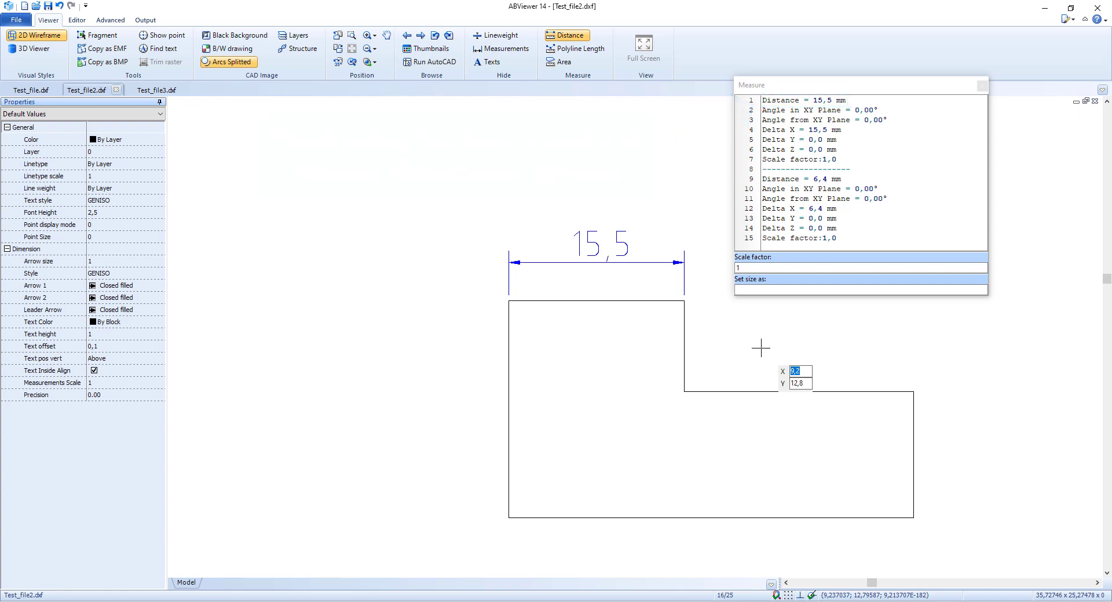
{"action": "left_click", "coordinate": [982, 85]}
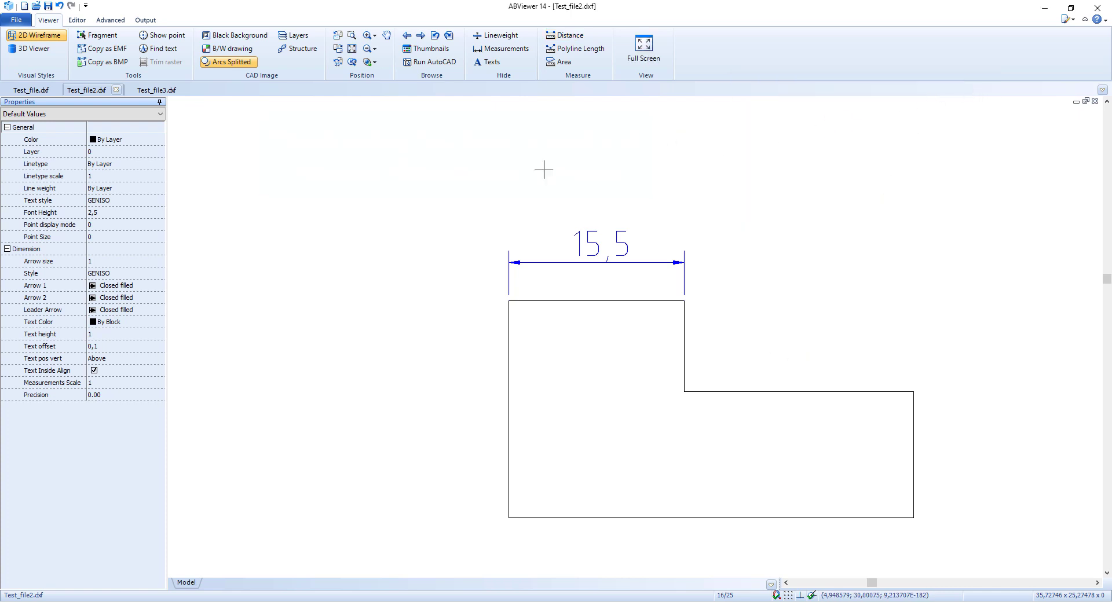
{"action": "left_click", "coordinate": [158, 93]}
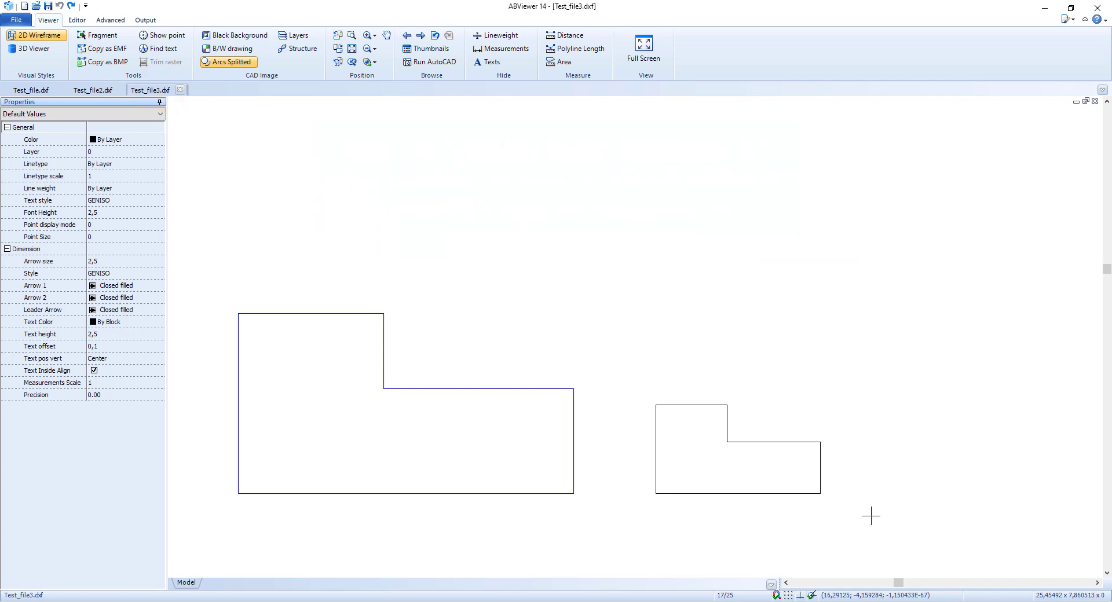
- Scale the small black outline so its bottom edge matches the blue outline's 14,7 edge
{"action": "left_click_drag", "start_coordinate": [861, 520], "coordinate": [623, 350]}
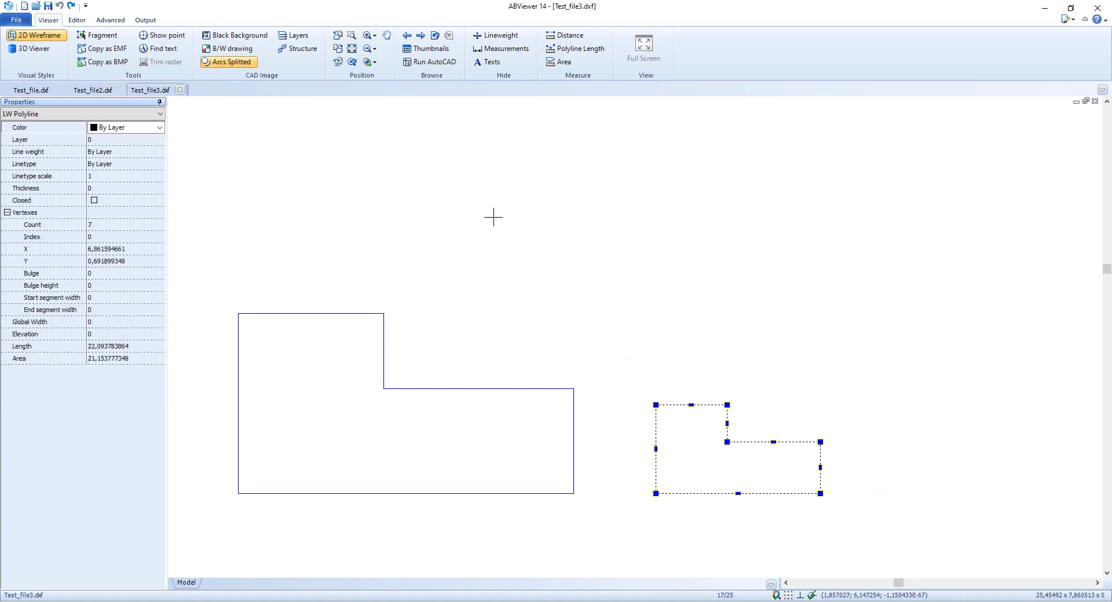
{"action": "left_click", "coordinate": [76, 21]}
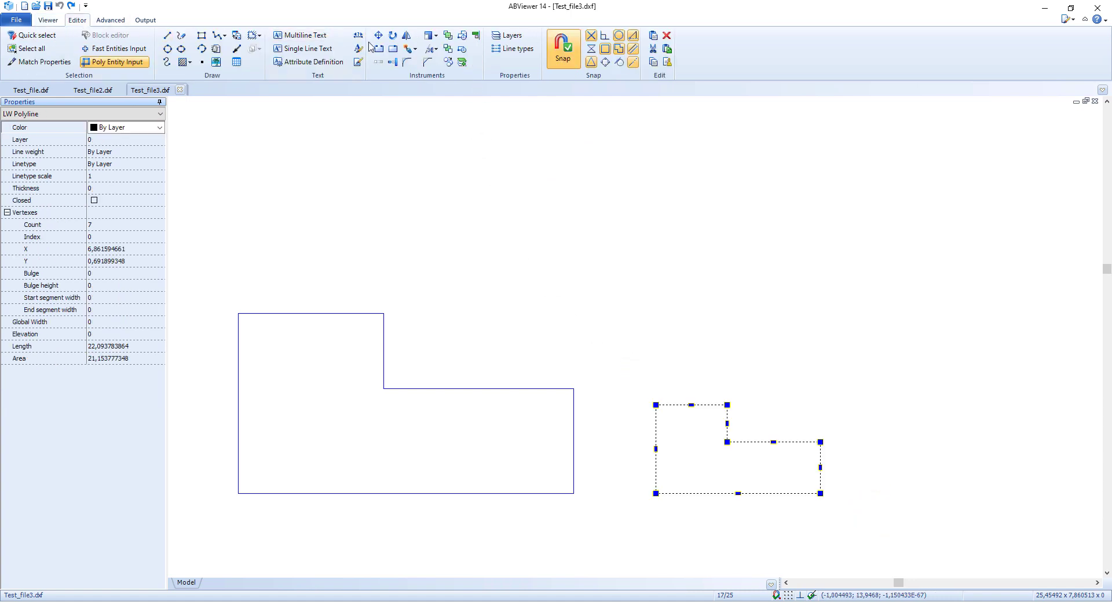
{"action": "left_click", "coordinate": [436, 37]}
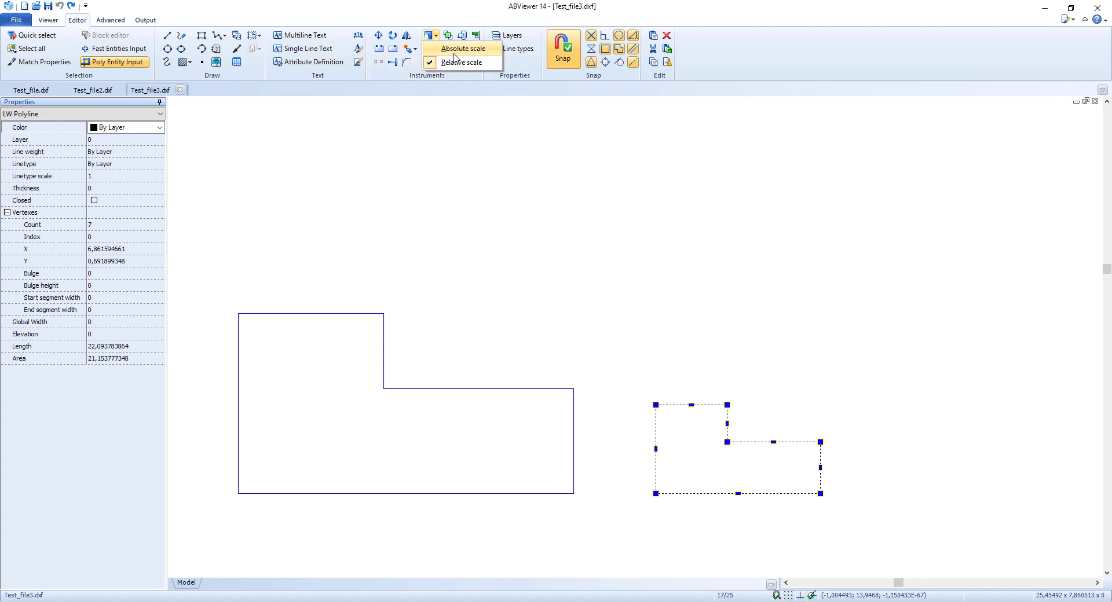
{"action": "left_click", "coordinate": [459, 84]}
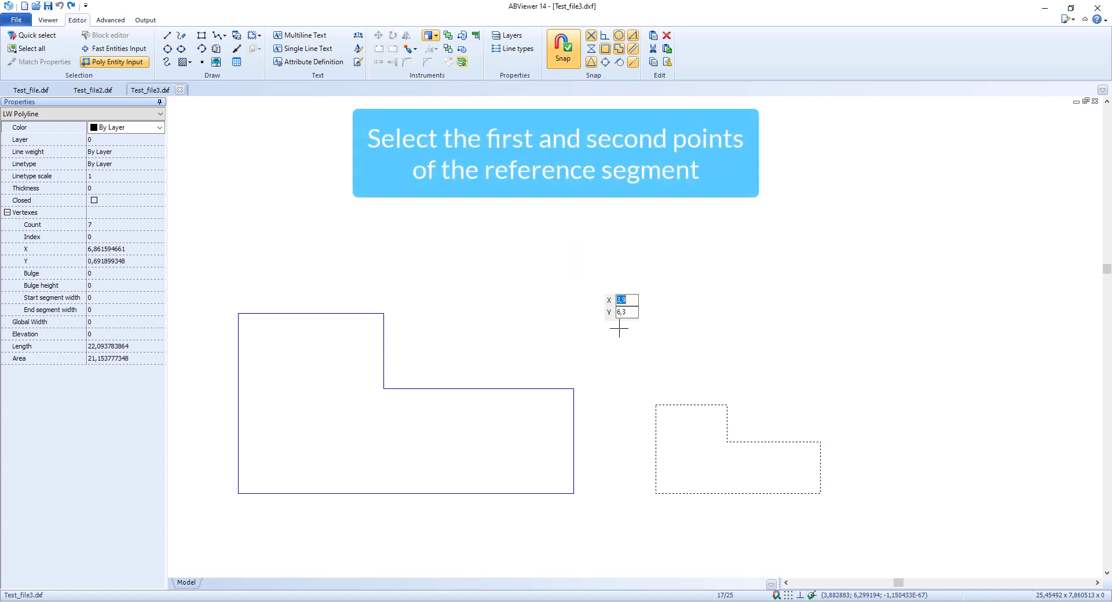
{"action": "left_click", "coordinate": [820, 494]}
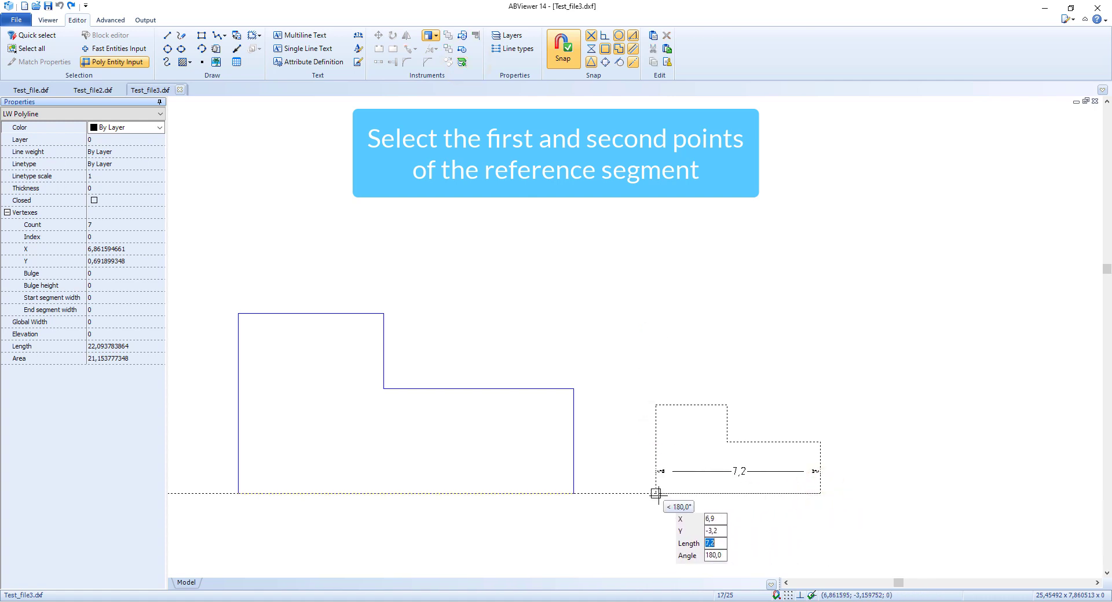
{"action": "left_click", "coordinate": [656, 493]}
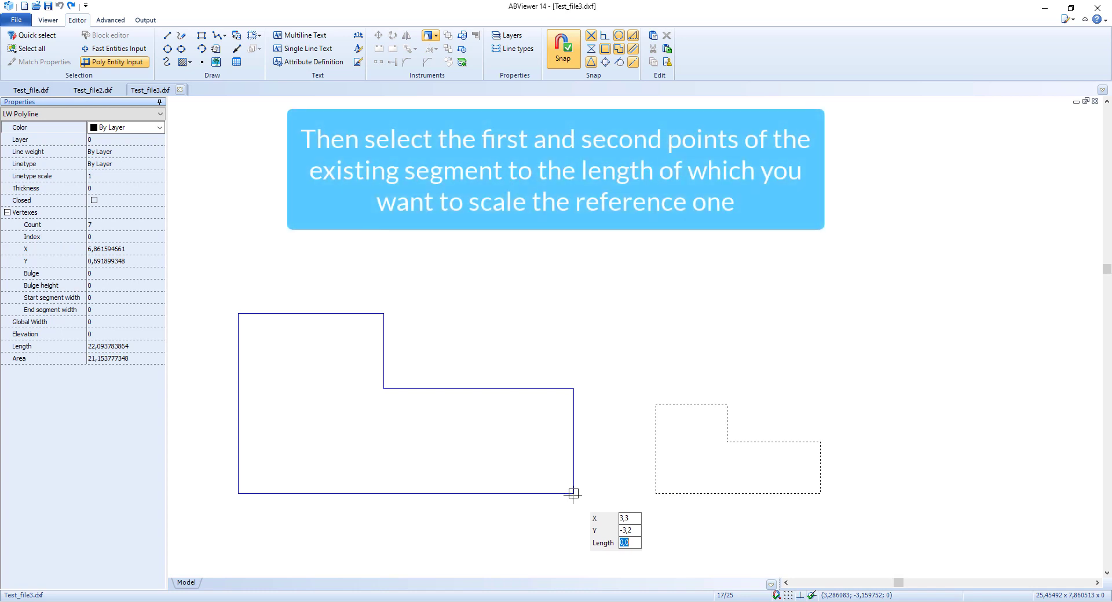
{"action": "left_click", "coordinate": [574, 494]}
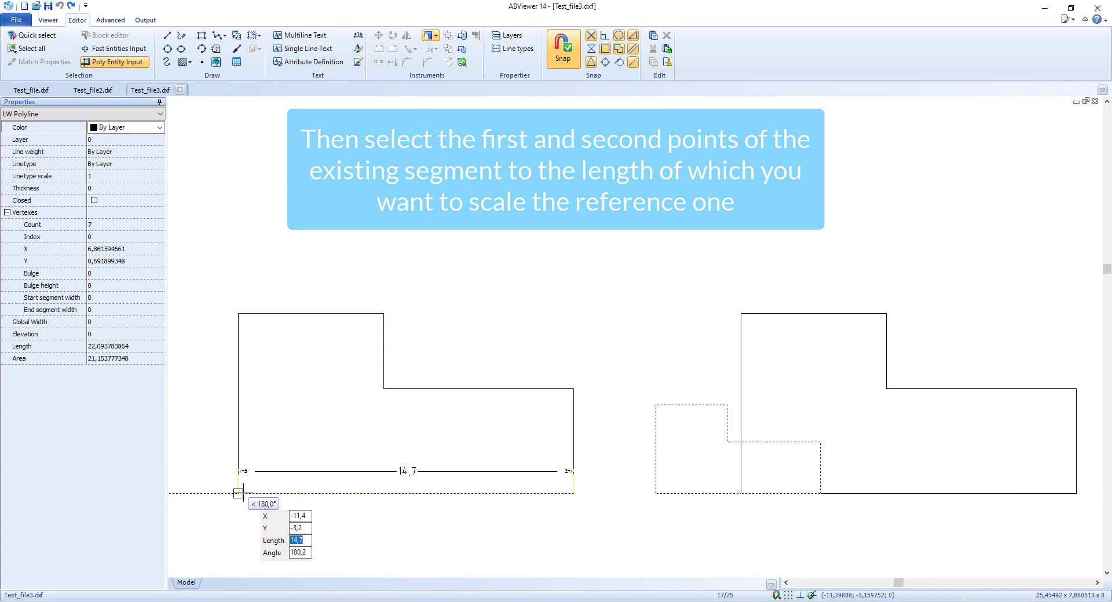
{"action": "left_click", "coordinate": [238, 494]}
{"action": "key", "text": "Escape"}
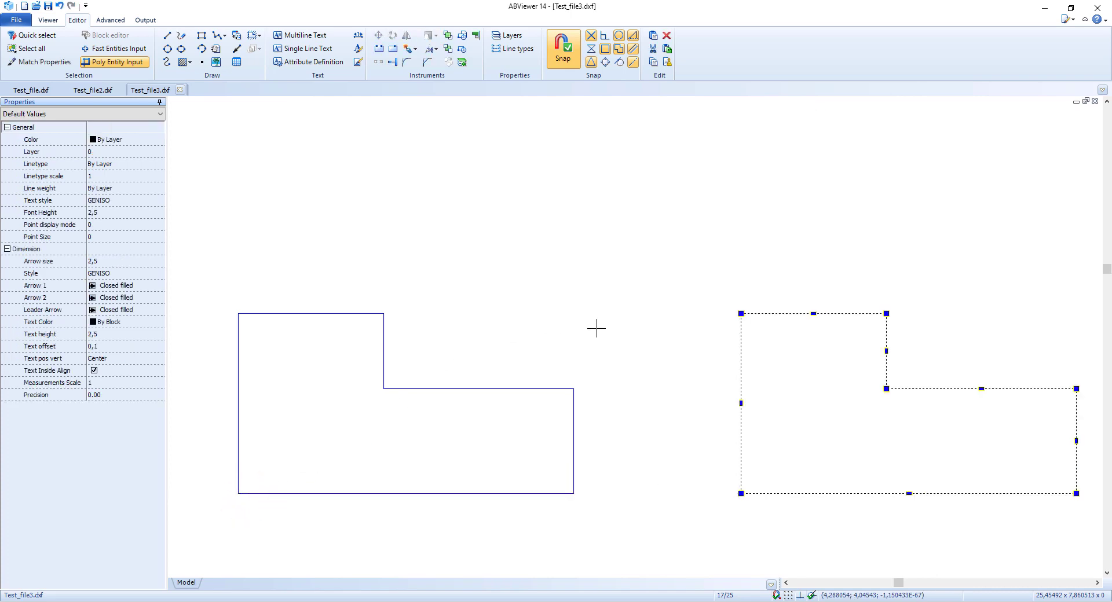
- Measure both outlines' bottom edges, each reading 14,7 mm
{"action": "left_click", "coordinate": [49, 20]}
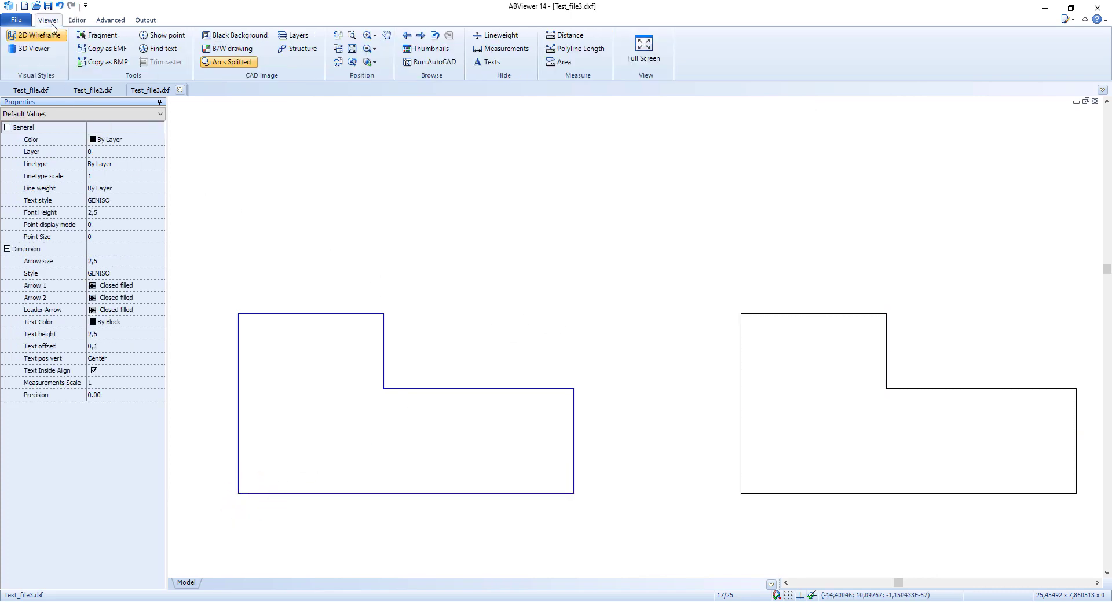
{"action": "left_click", "coordinate": [546, 35]}
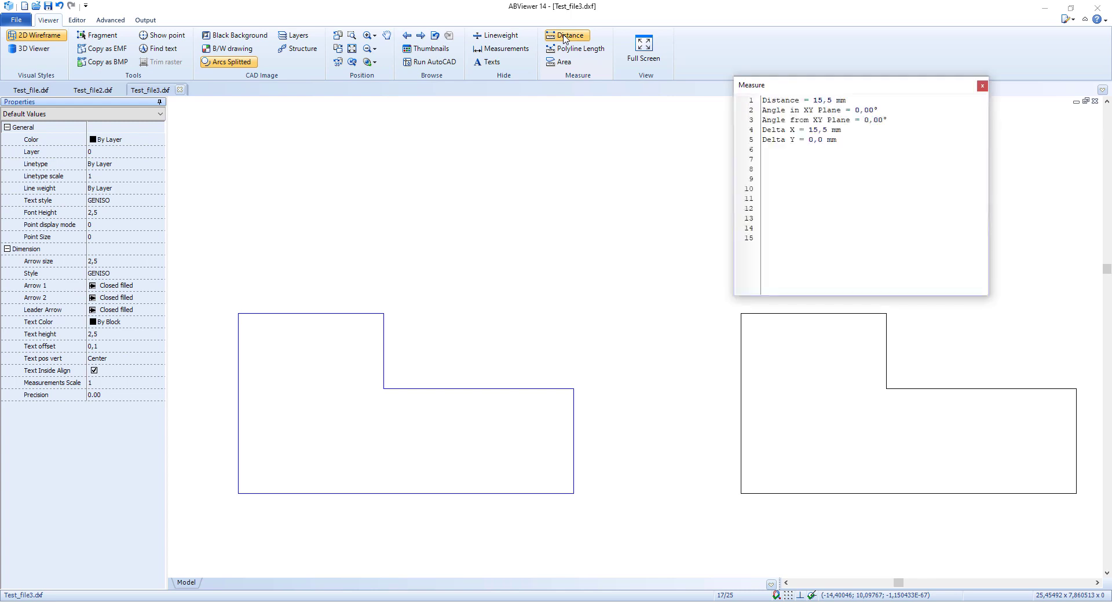
{"action": "left_click", "coordinate": [238, 494]}
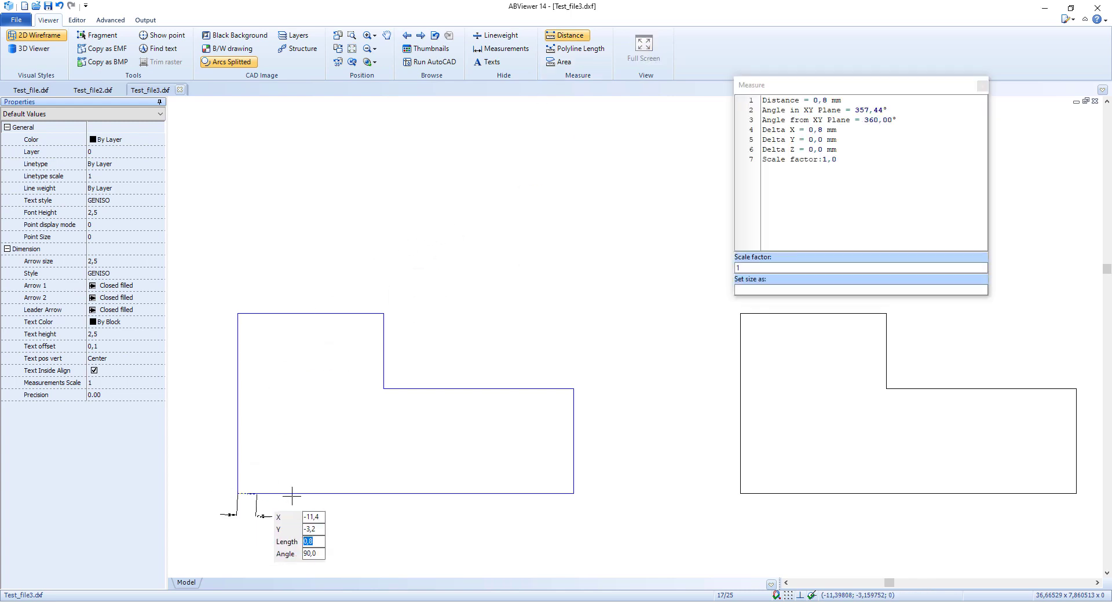
{"action": "left_click", "coordinate": [573, 494]}
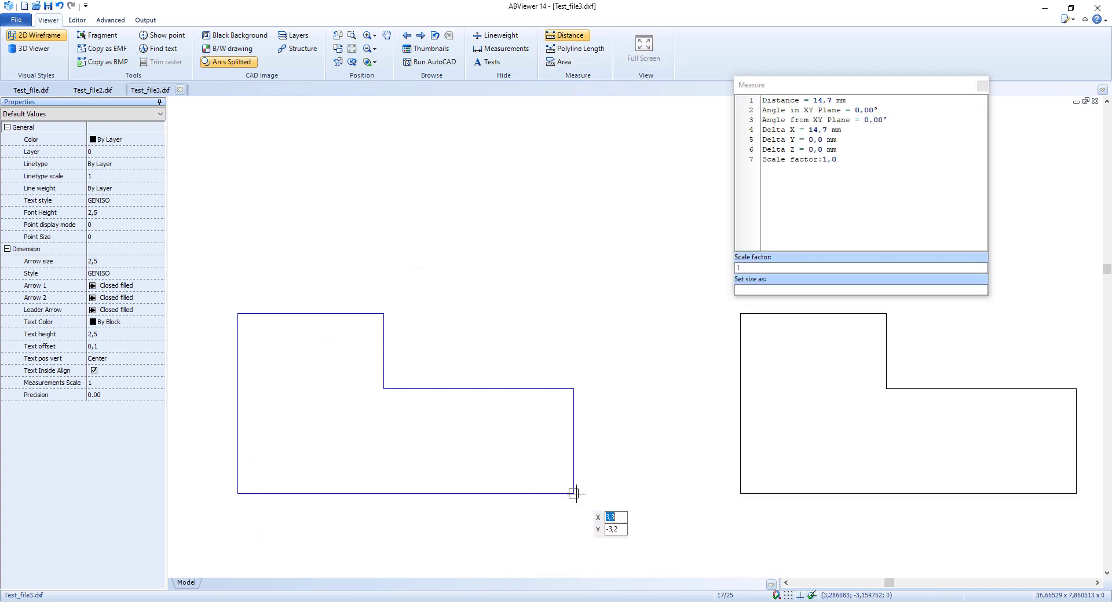
{"action": "left_click", "coordinate": [741, 493]}
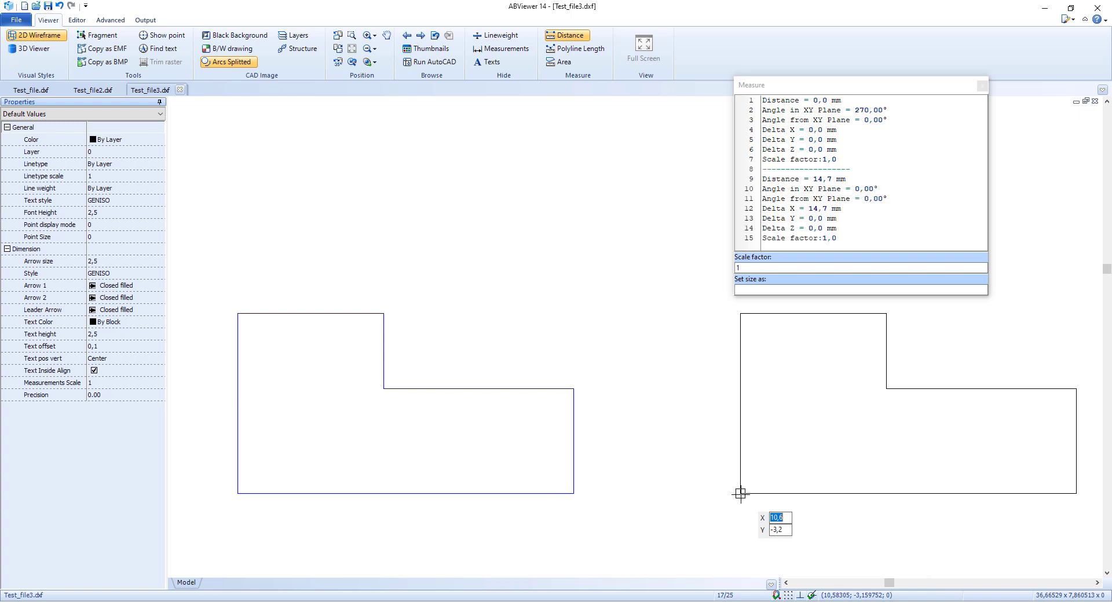
{"action": "left_click", "coordinate": [1077, 494]}
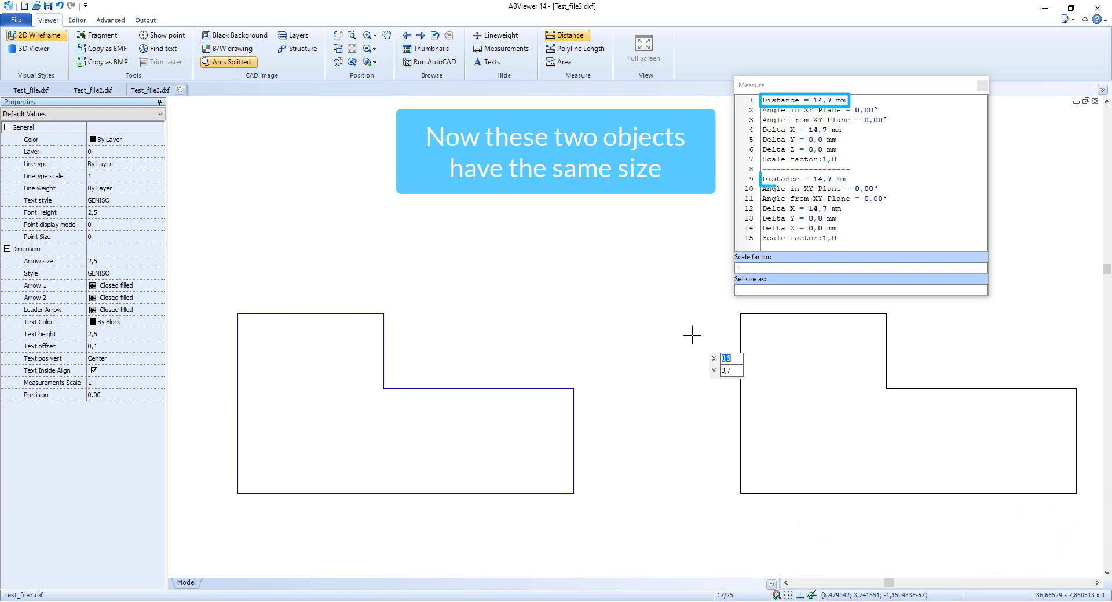